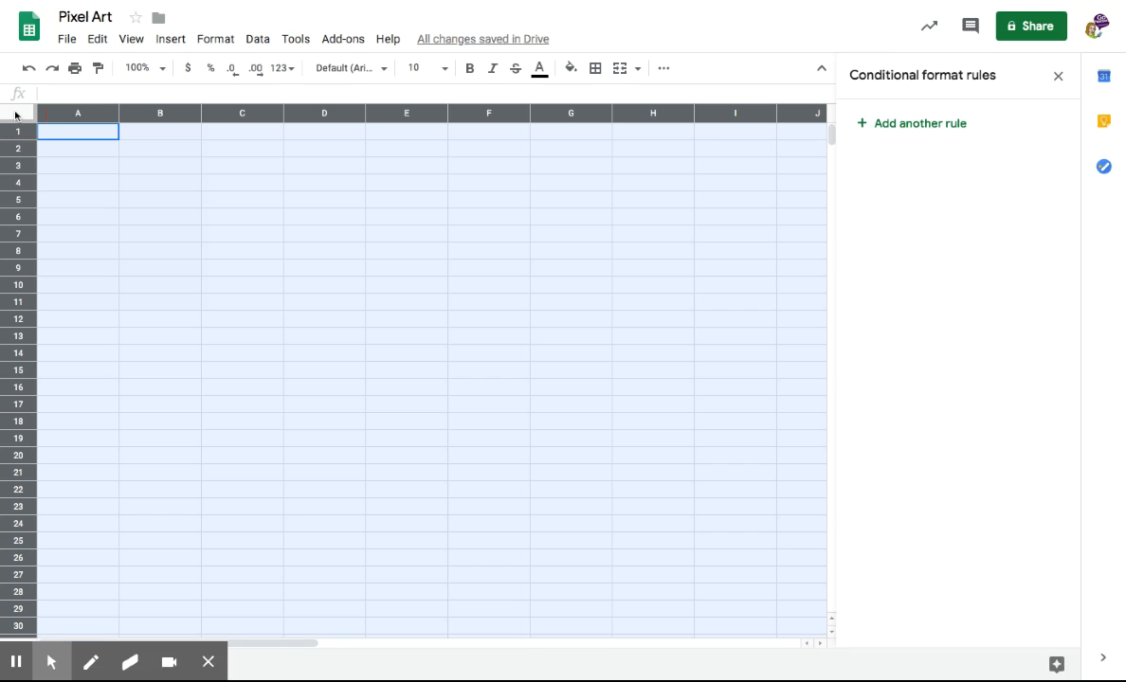
Step: Narrow all columns until the cells are roughly square, and insert 26 more columns to the right of column Z
drag(119, 116, 62, 114)
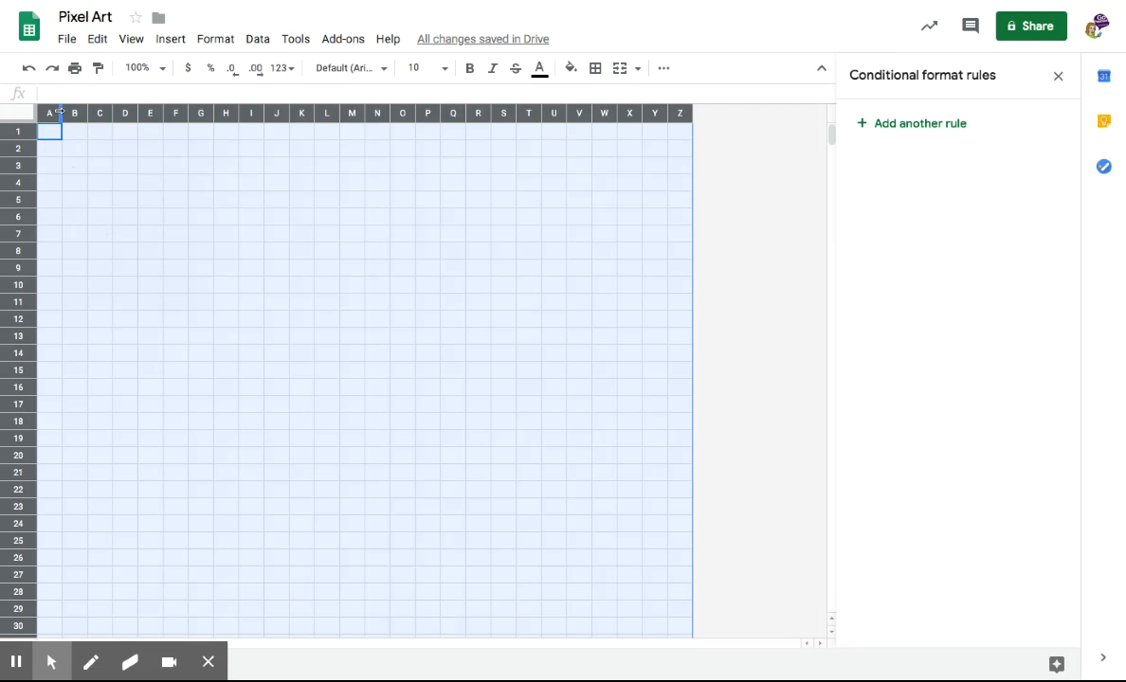
drag(61, 113, 59, 113)
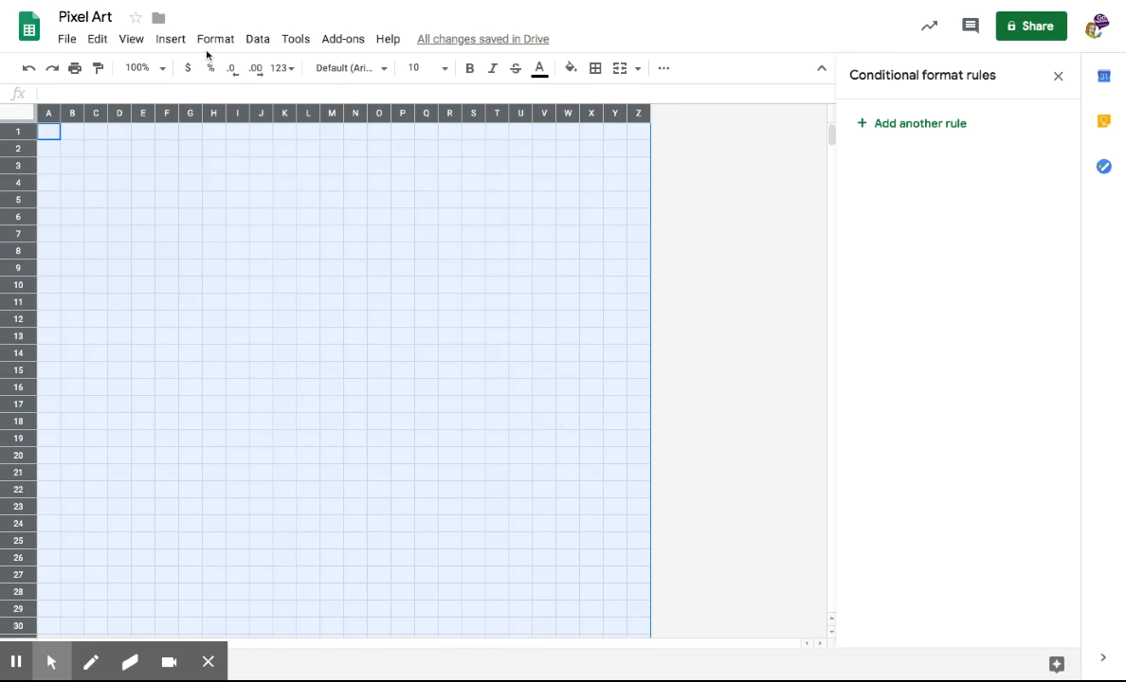
click(171, 41)
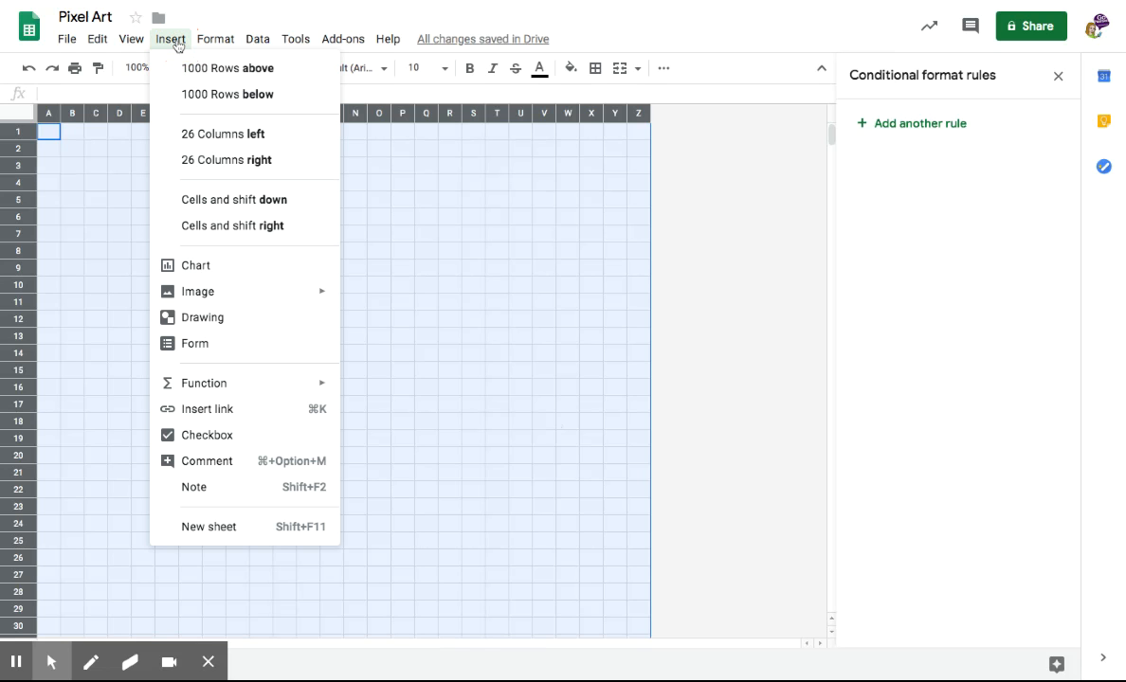
click(210, 160)
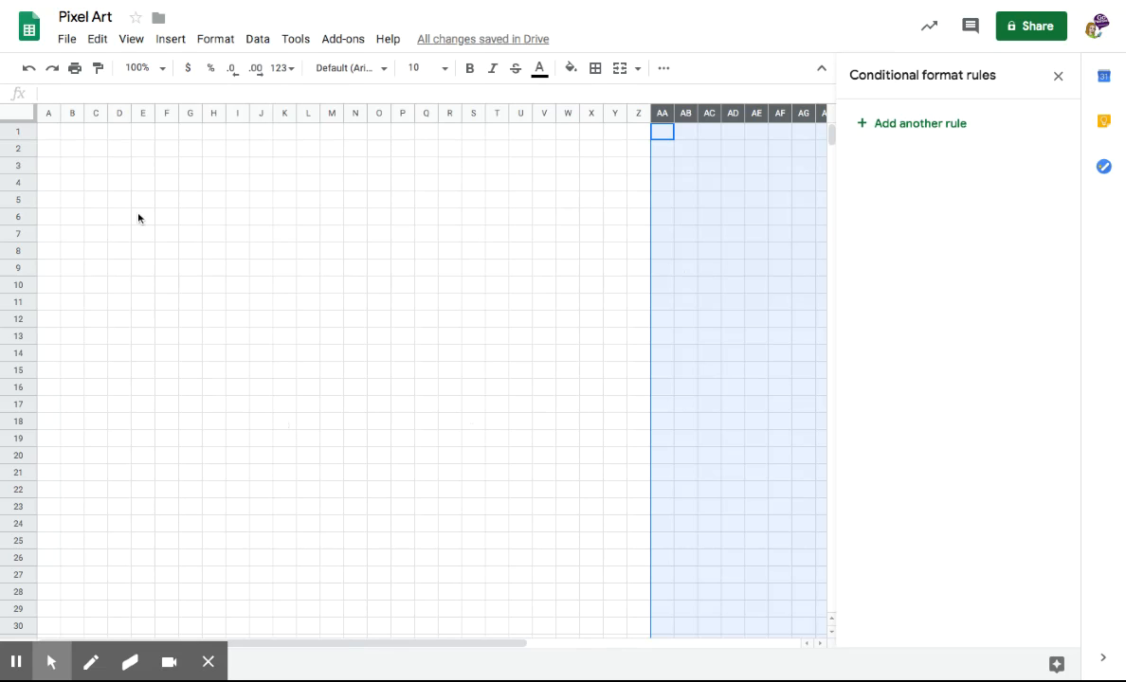
click(189, 233)
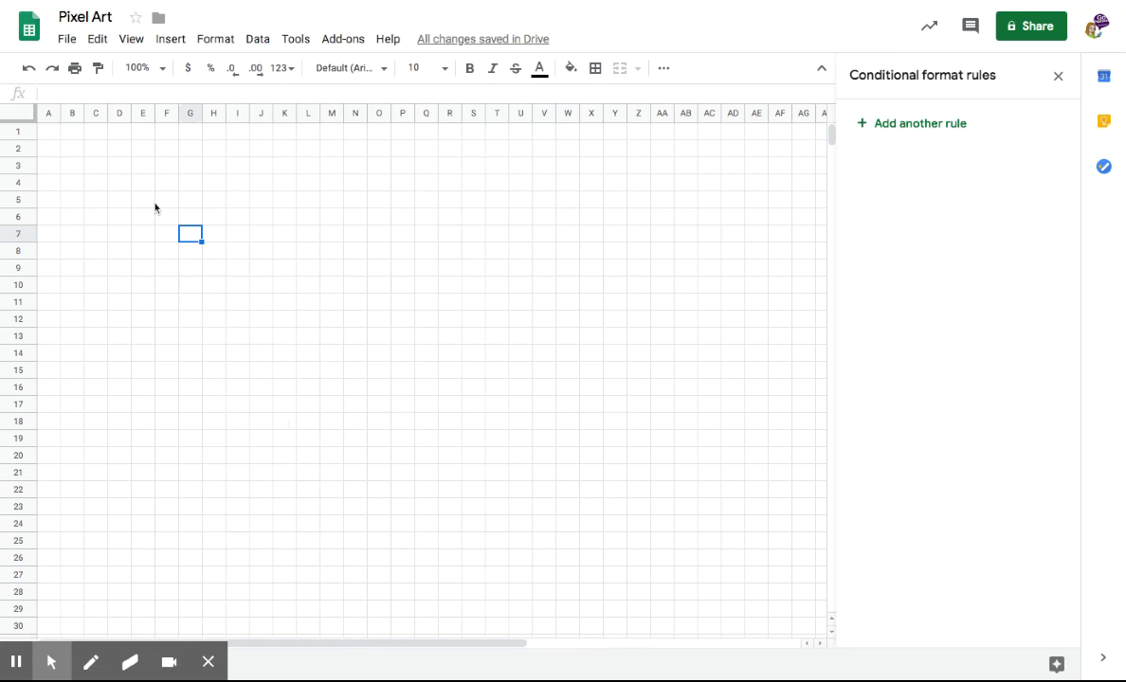
click(571, 69)
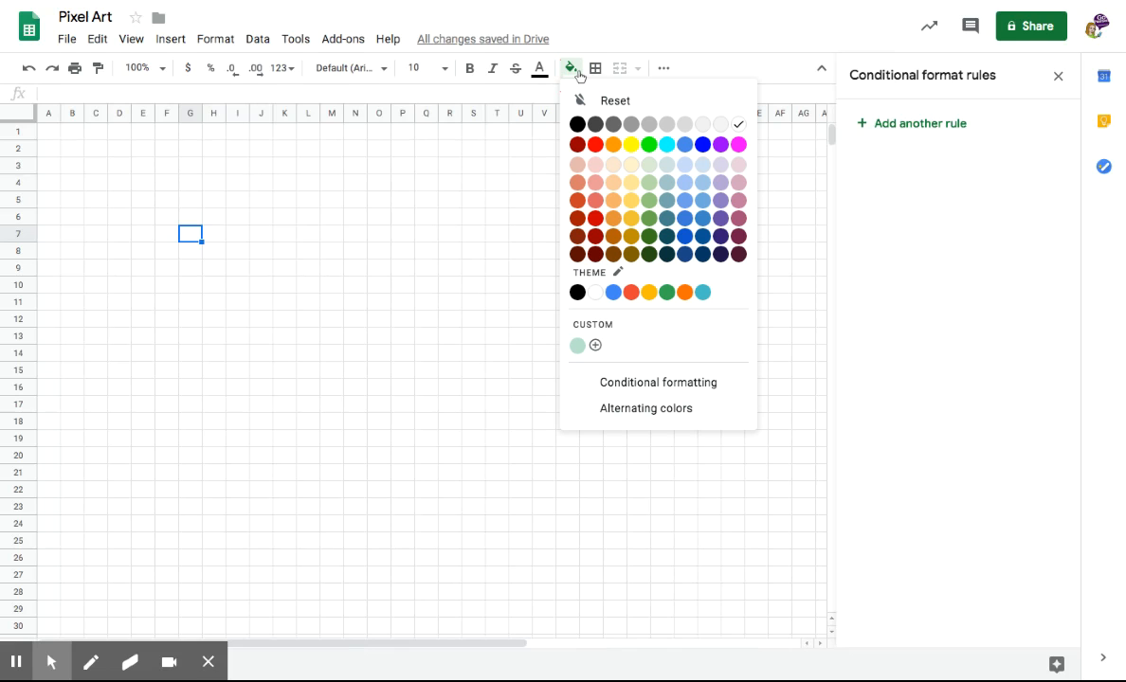
click(256, 204)
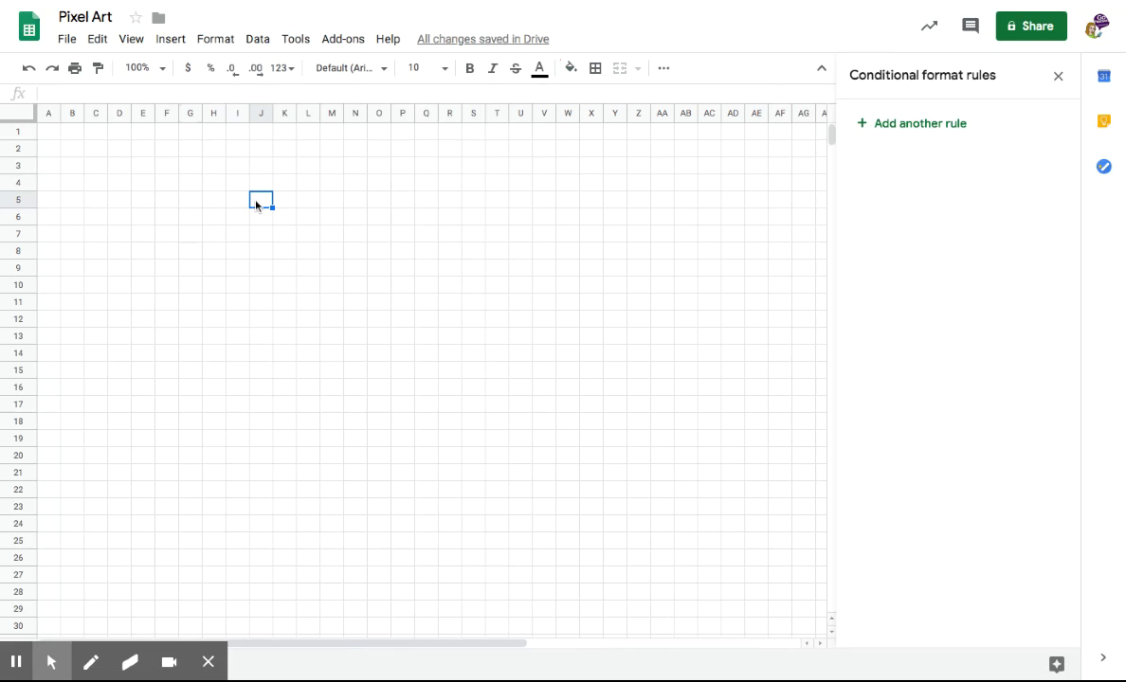
click(213, 41)
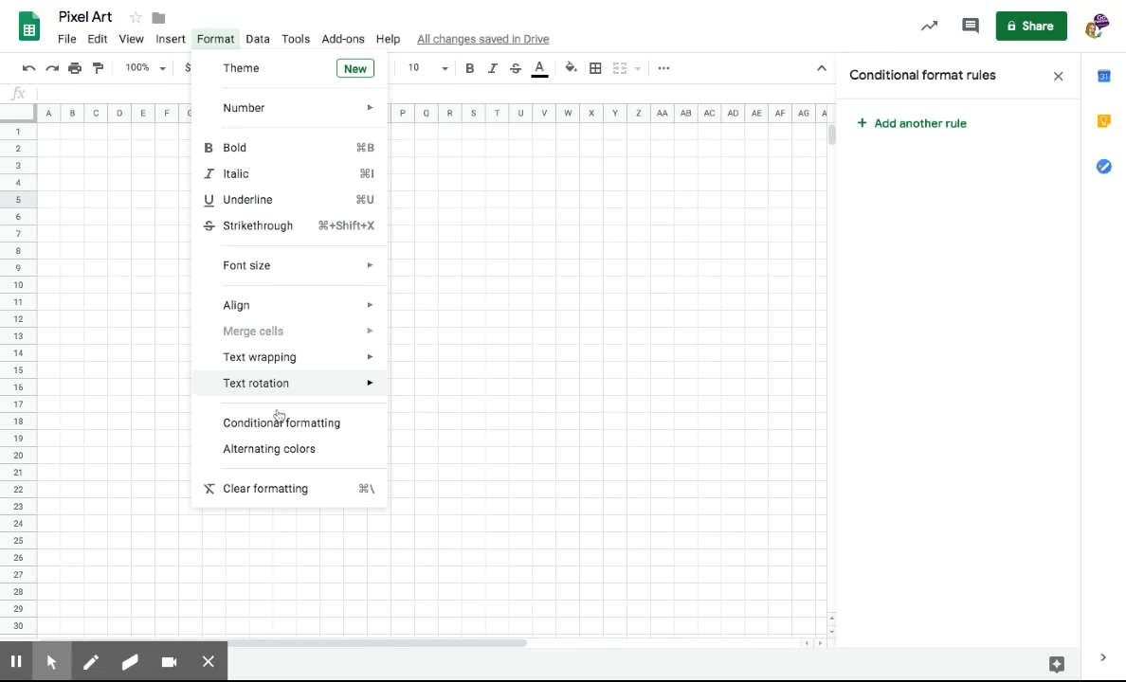
click(272, 430)
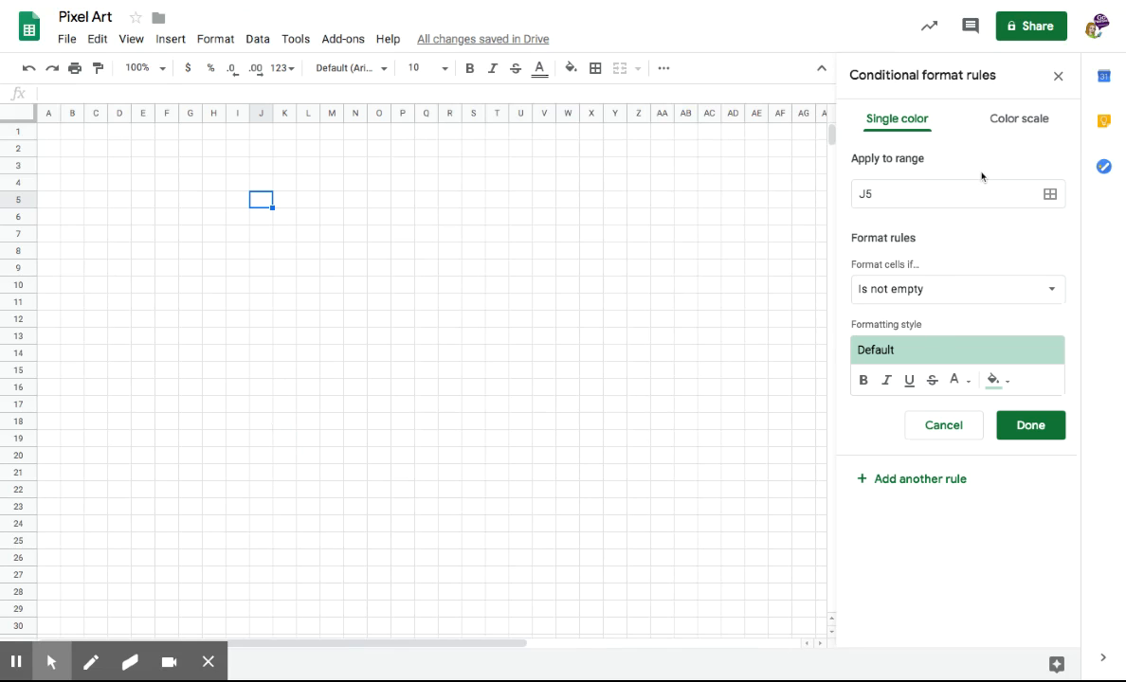
Step: Select the range A1:AZ90 and delete the conditional format rule that applies to cell J5
drag(49, 137, 831, 644)
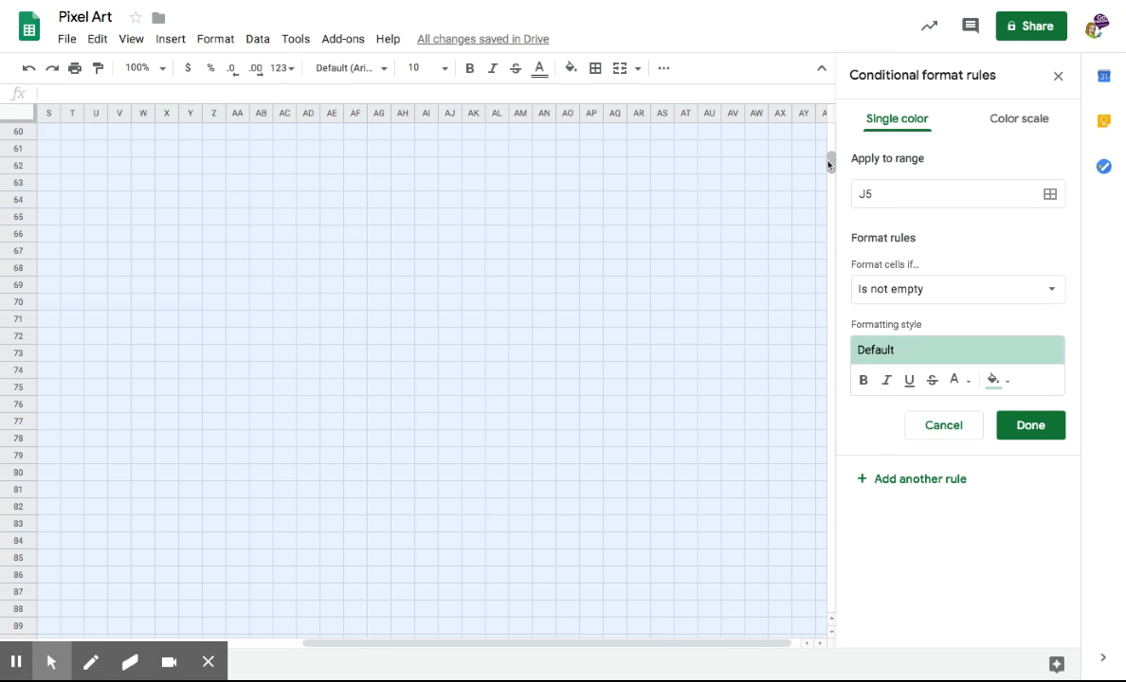
click(1059, 78)
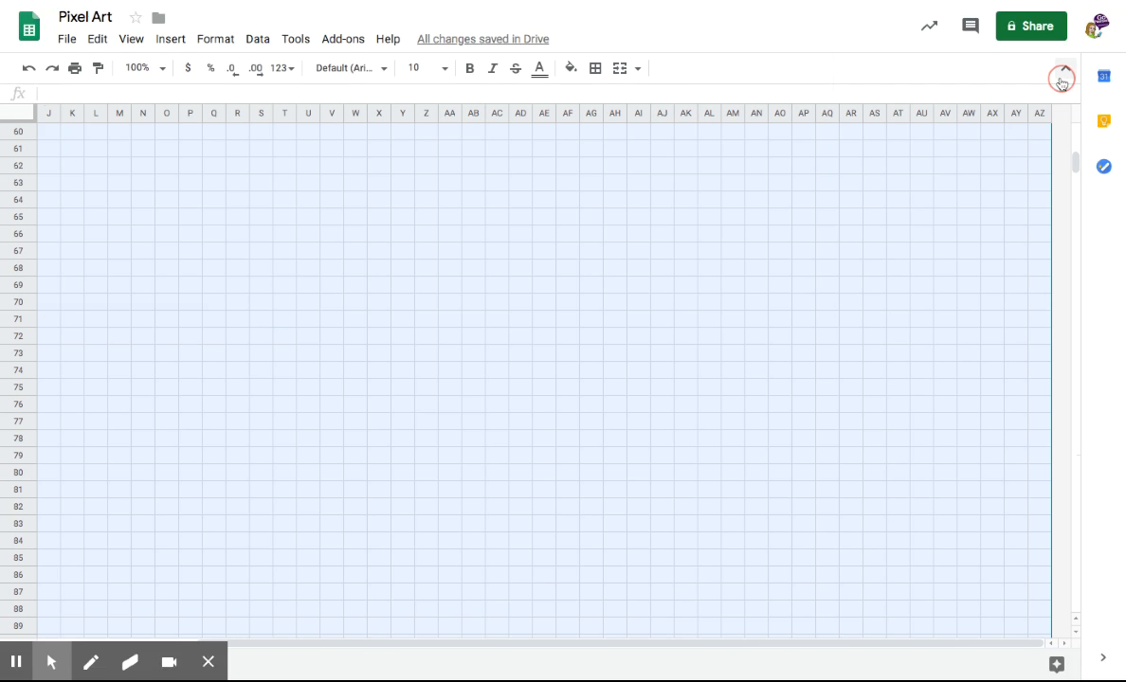
drag(993, 646, 835, 645)
click(214, 39)
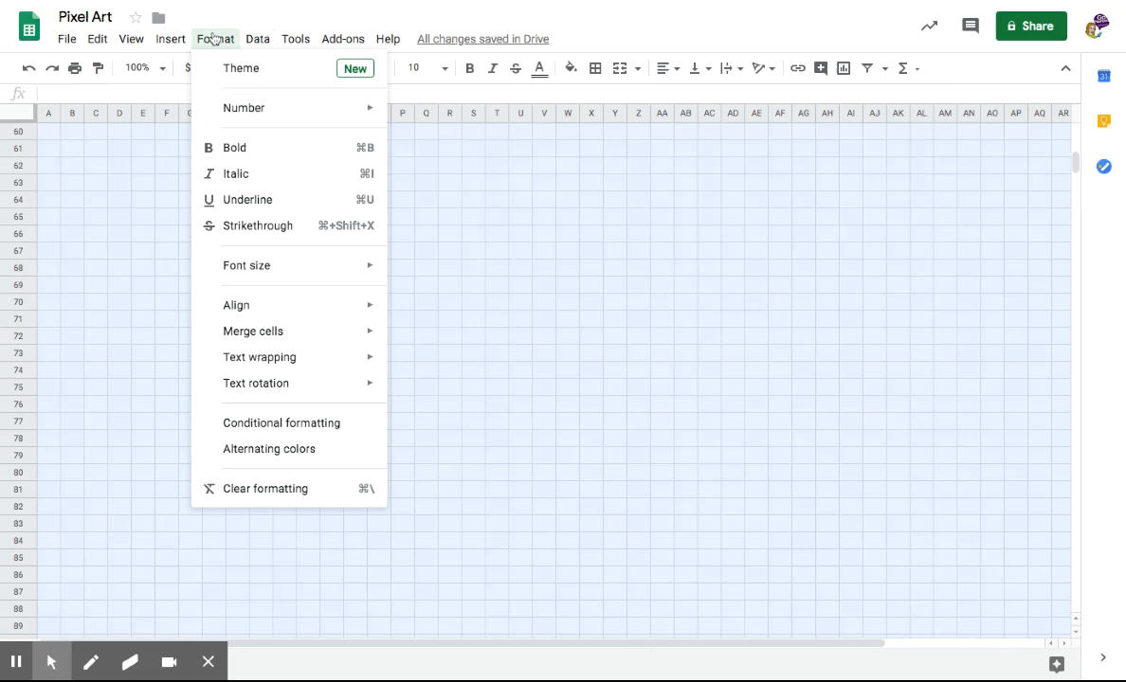
click(319, 423)
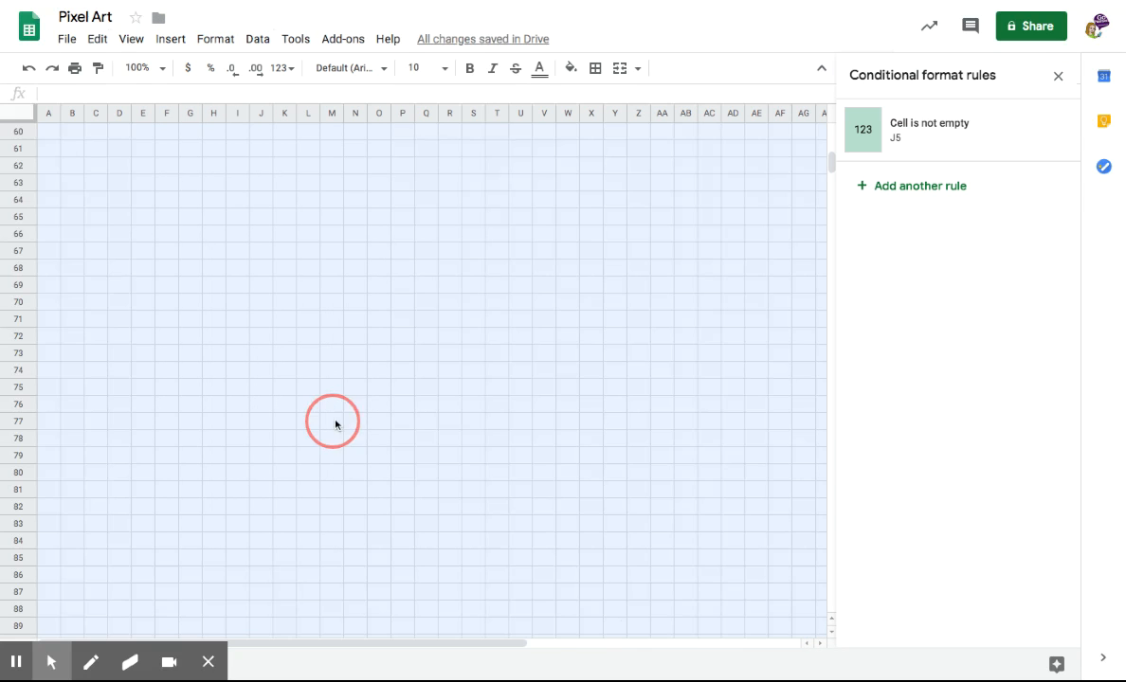
click(1051, 131)
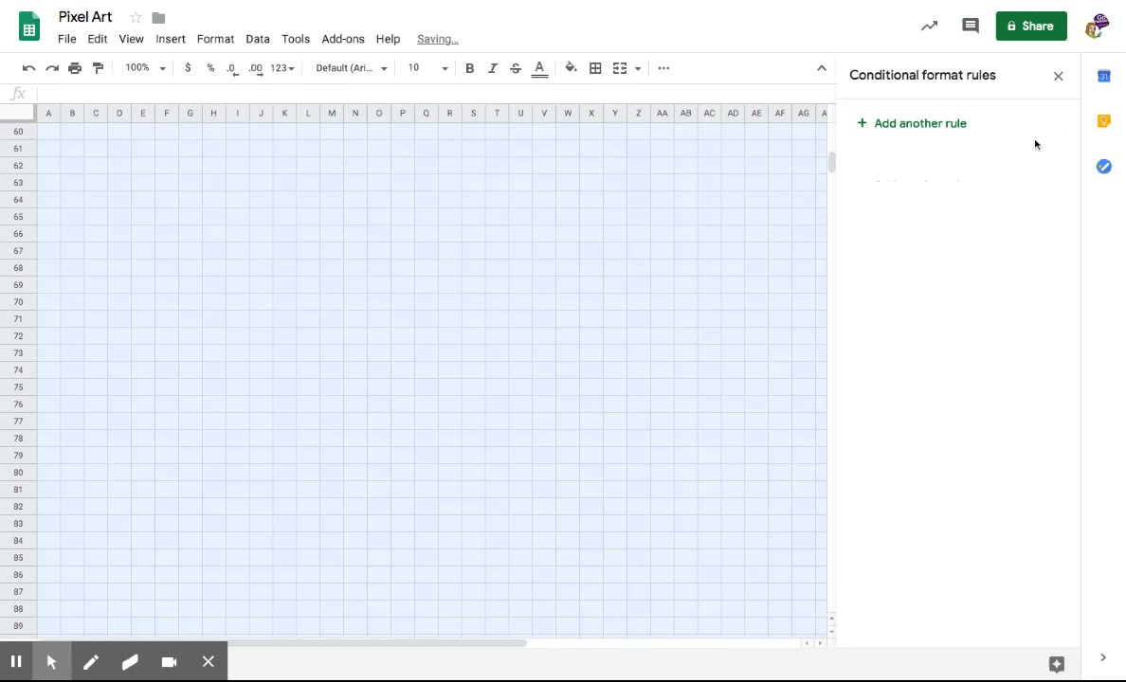
Step: Add a conditional format rule for A1:AZ90 with the condition Text contains "r"
click(920, 125)
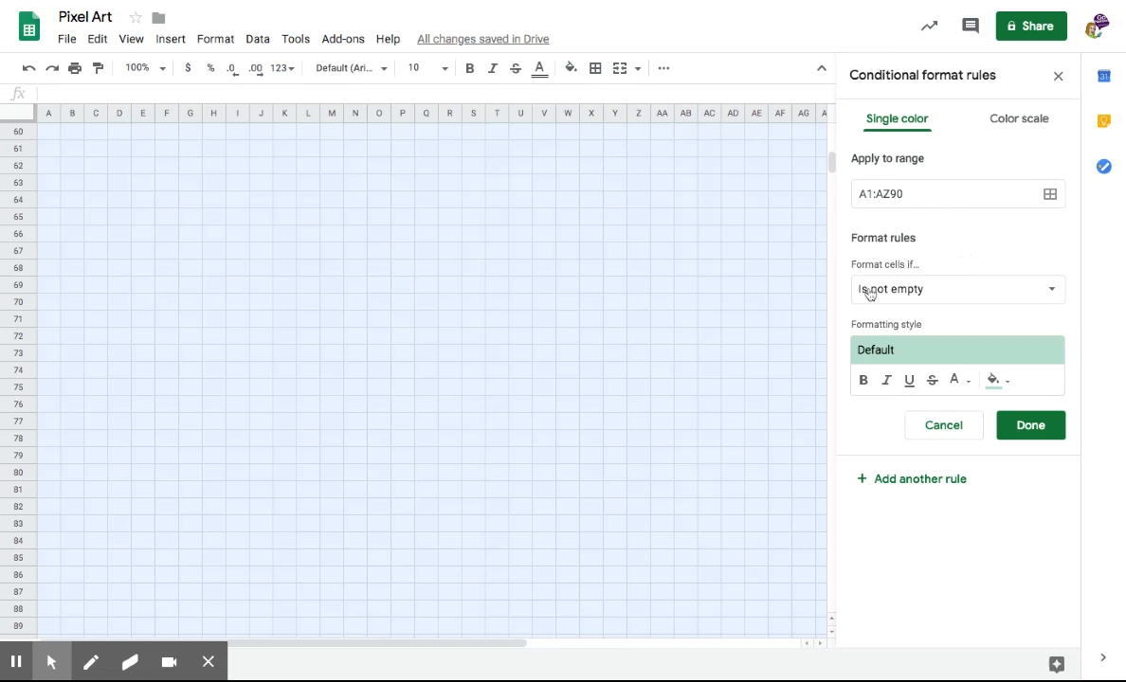
click(948, 298)
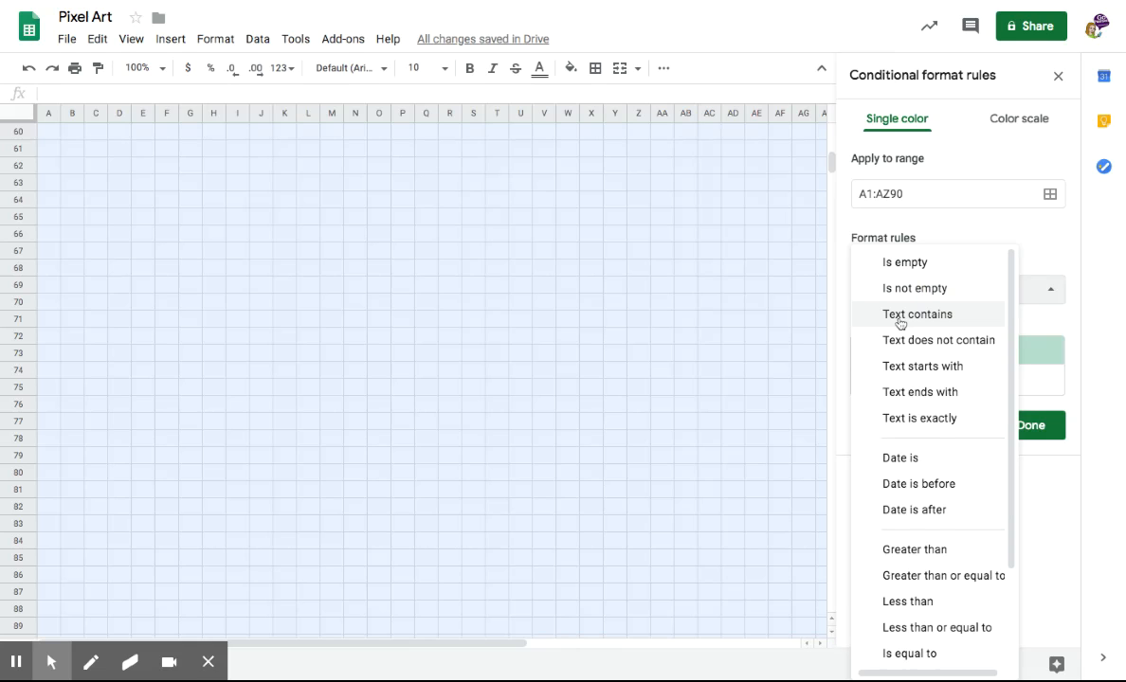
click(934, 315)
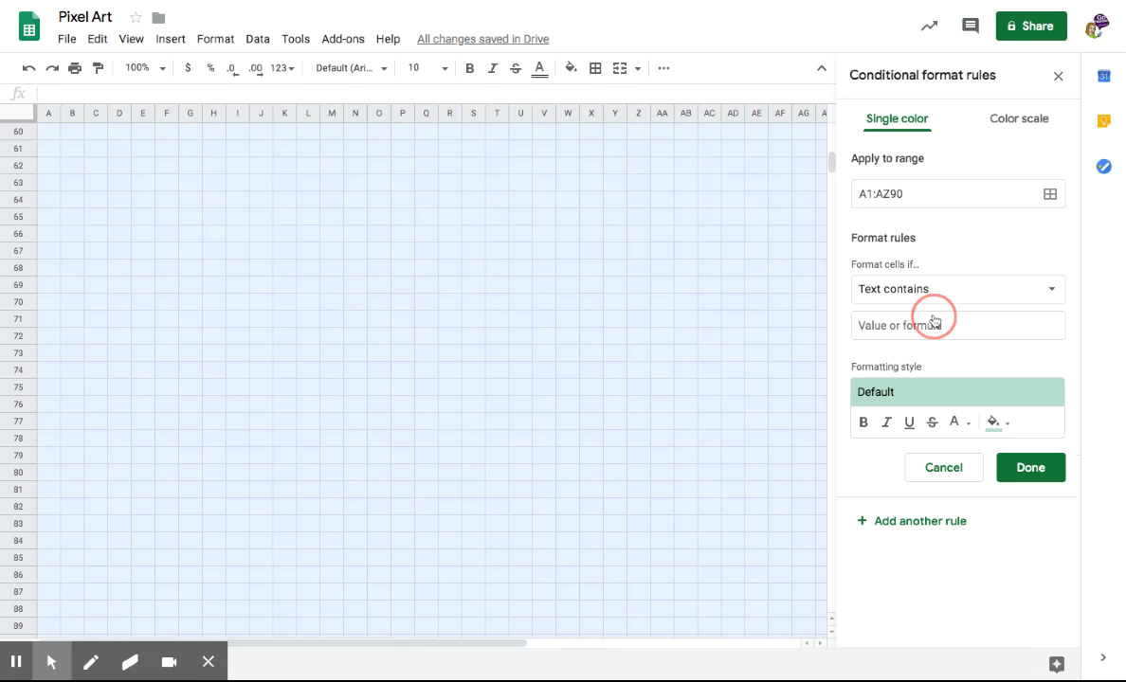
click(912, 328)
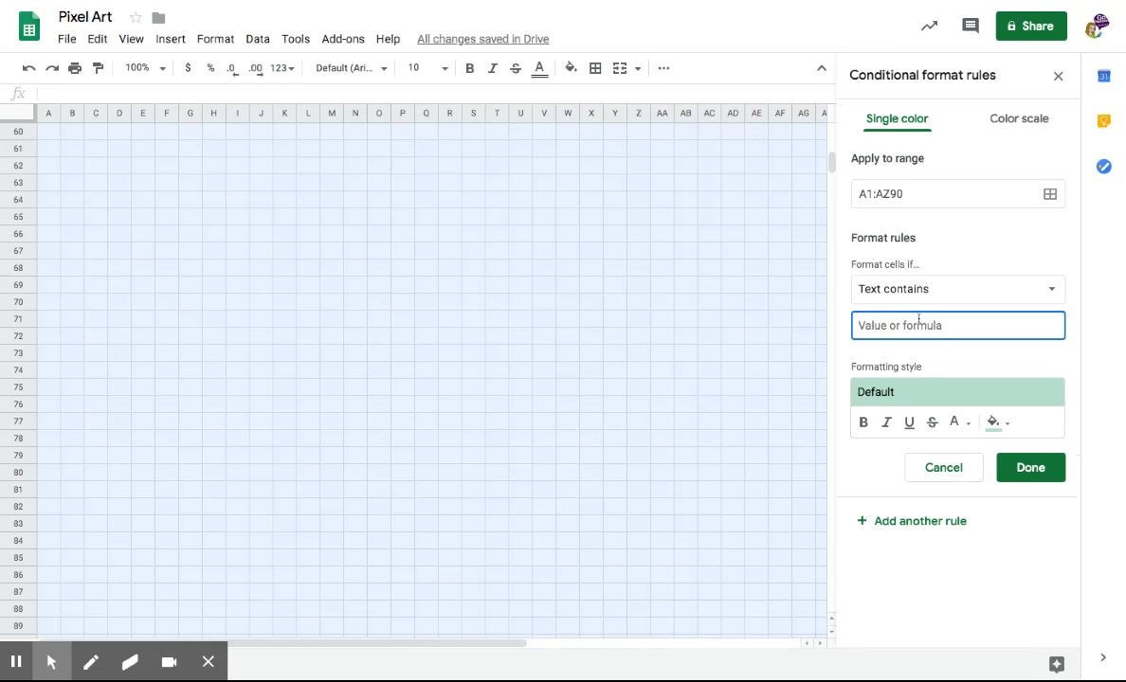
text(r)
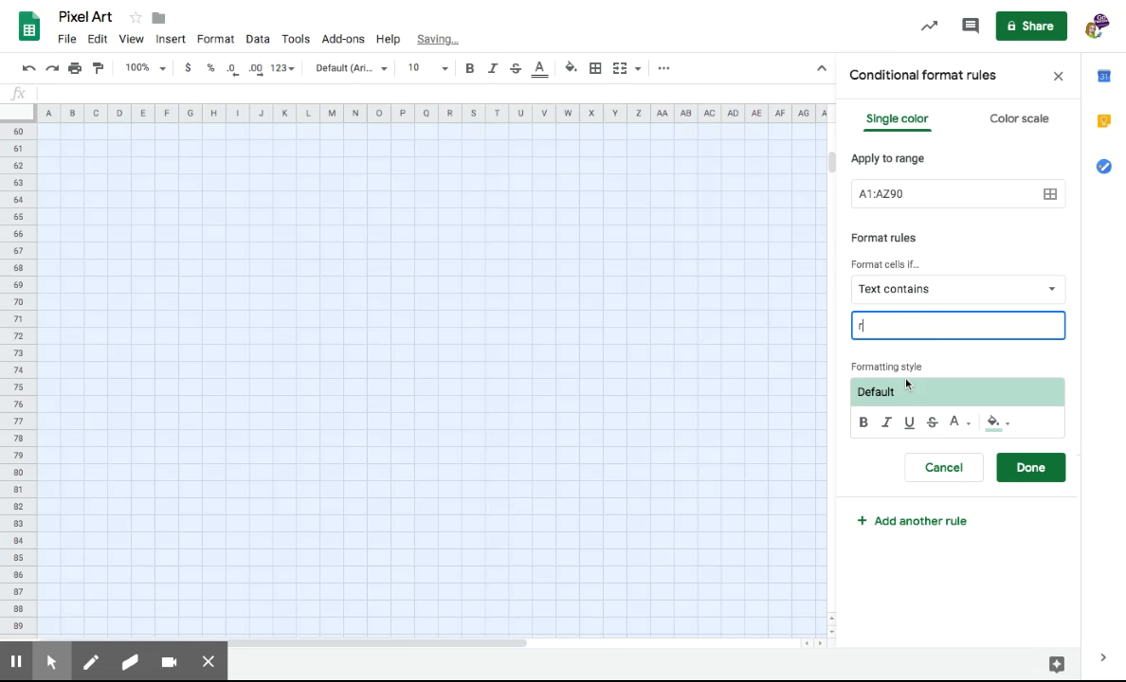
Step: Set both the fill colour and the text colour of the "r" rule to red, and save the rule
click(998, 425)
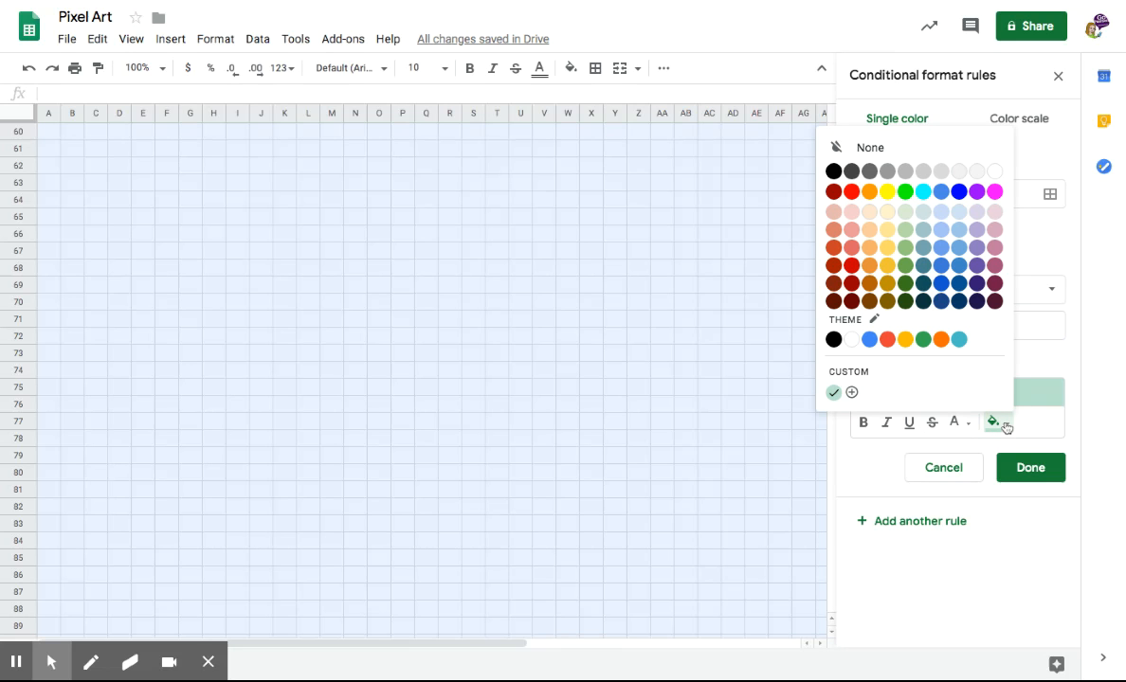
click(852, 193)
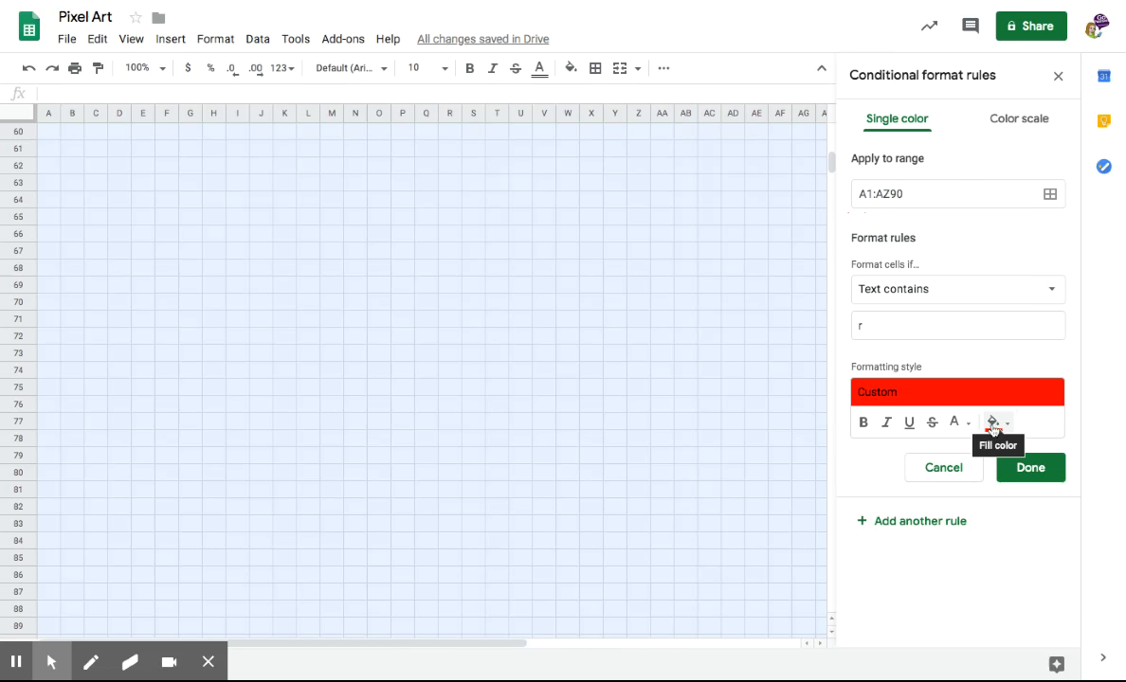
click(959, 424)
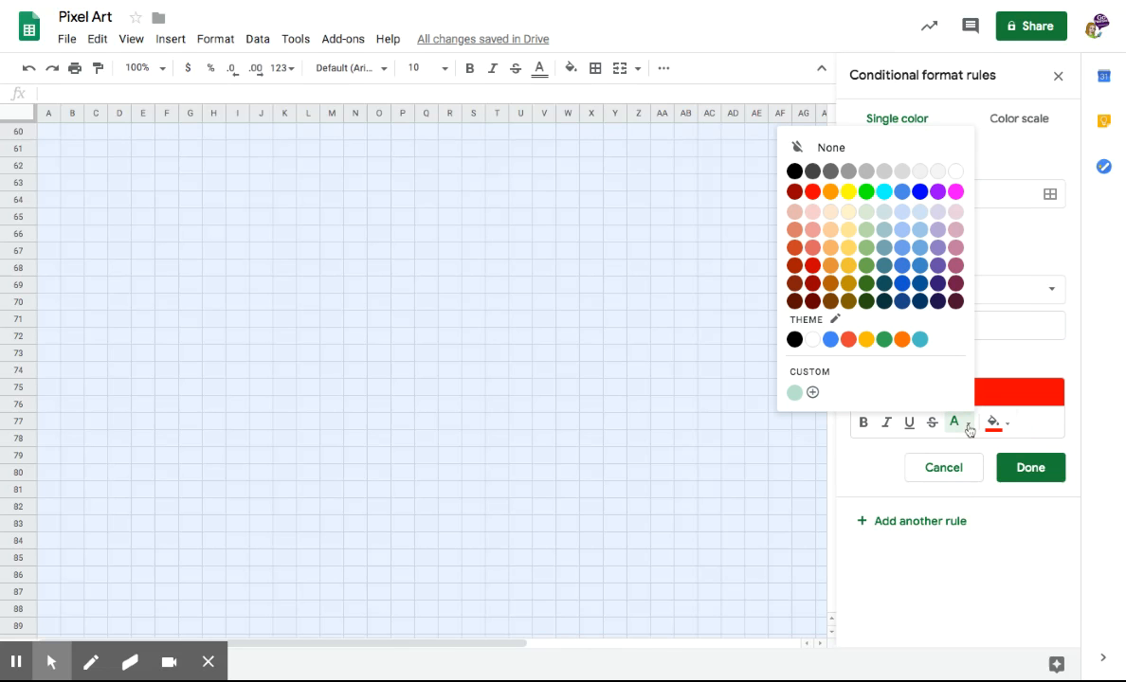
click(813, 195)
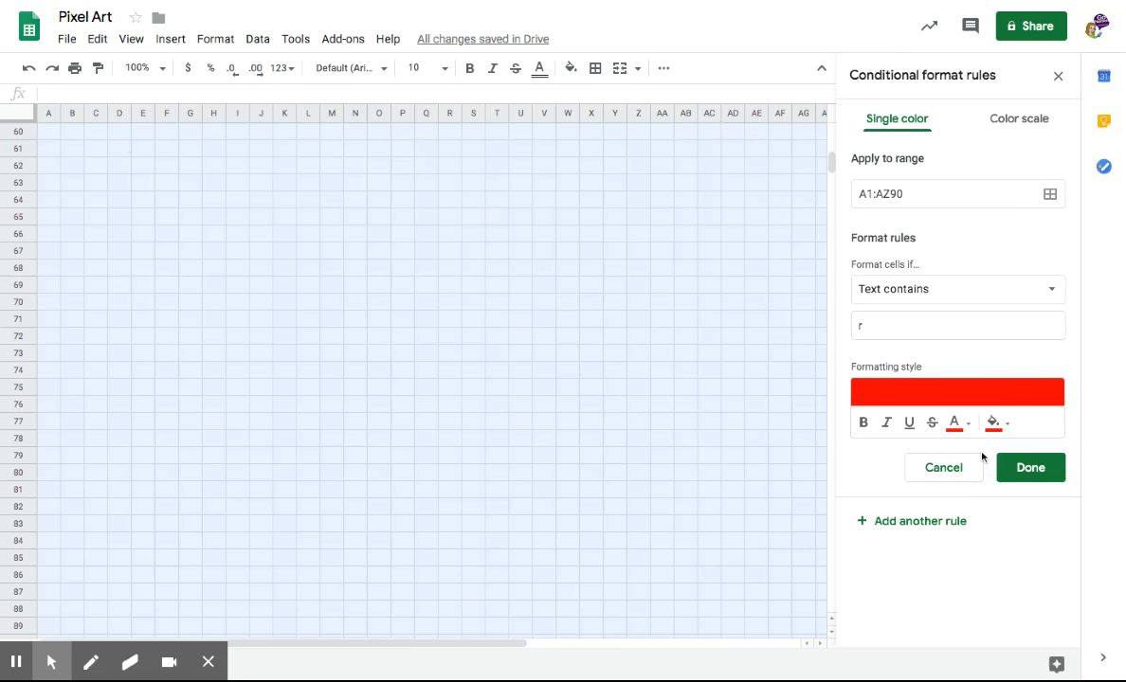
click(1033, 469)
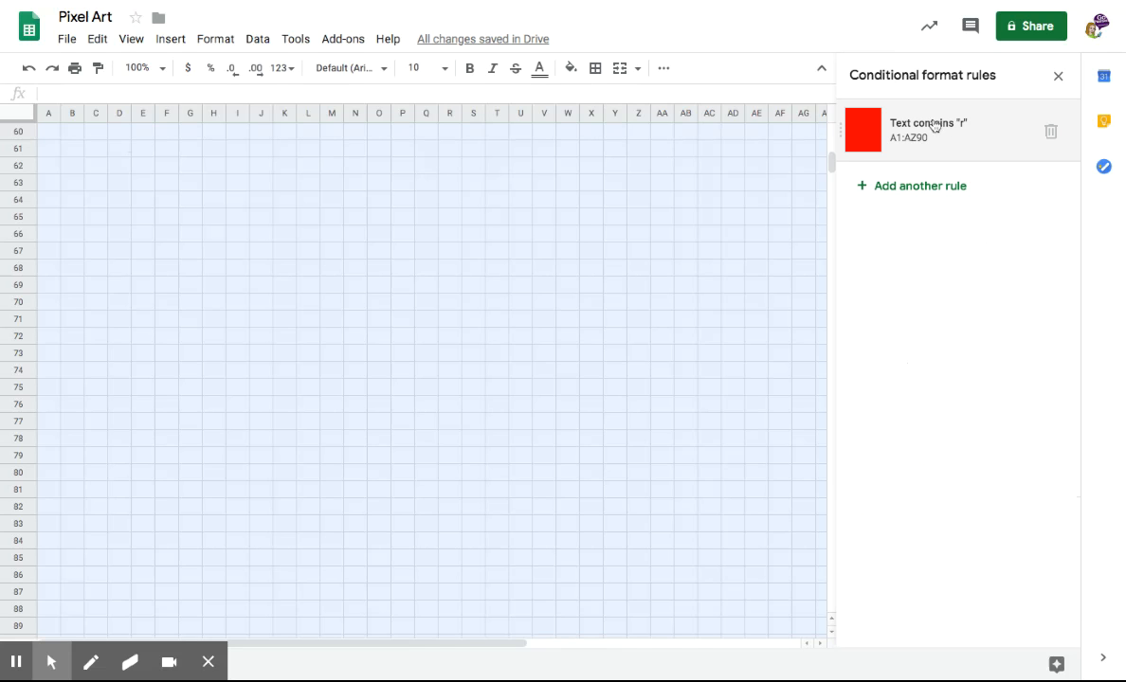
Step: Enter "r" in cell E60 and fill it down the column to E80
click(151, 136)
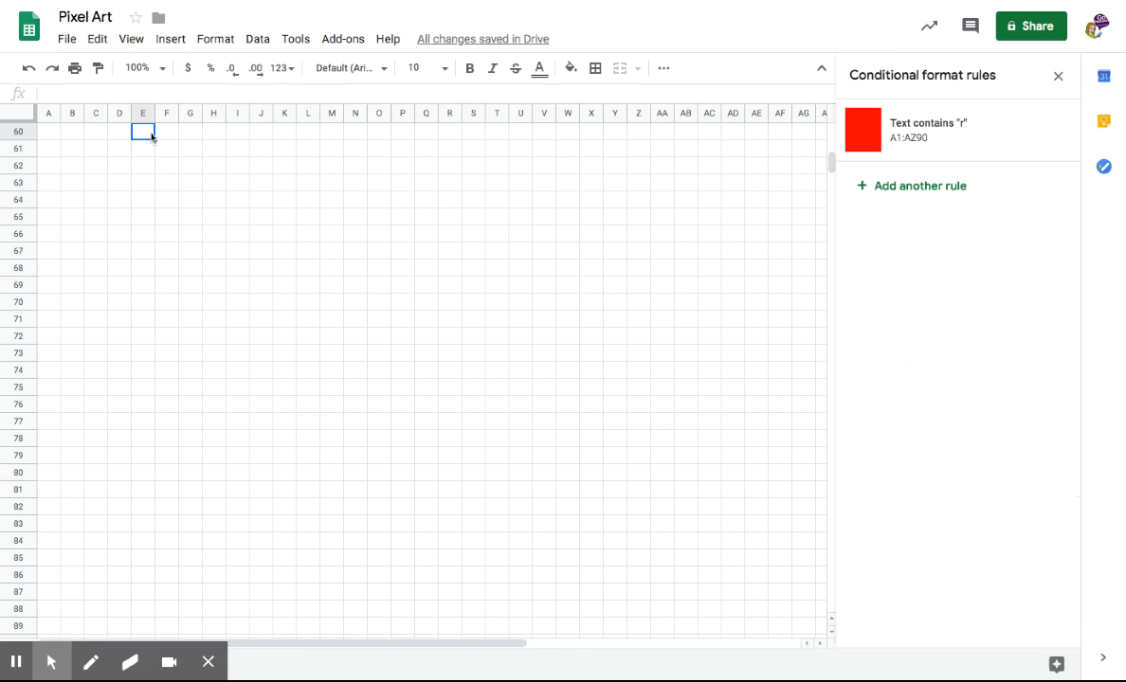
text(r)
key(Return)
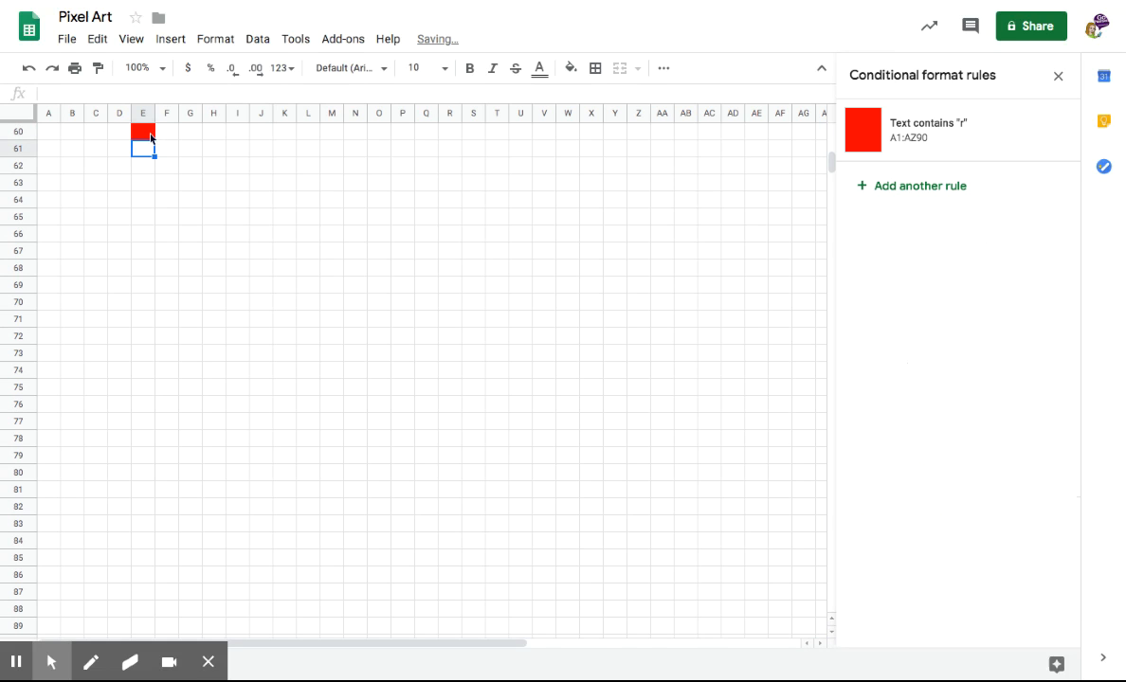
click(151, 137)
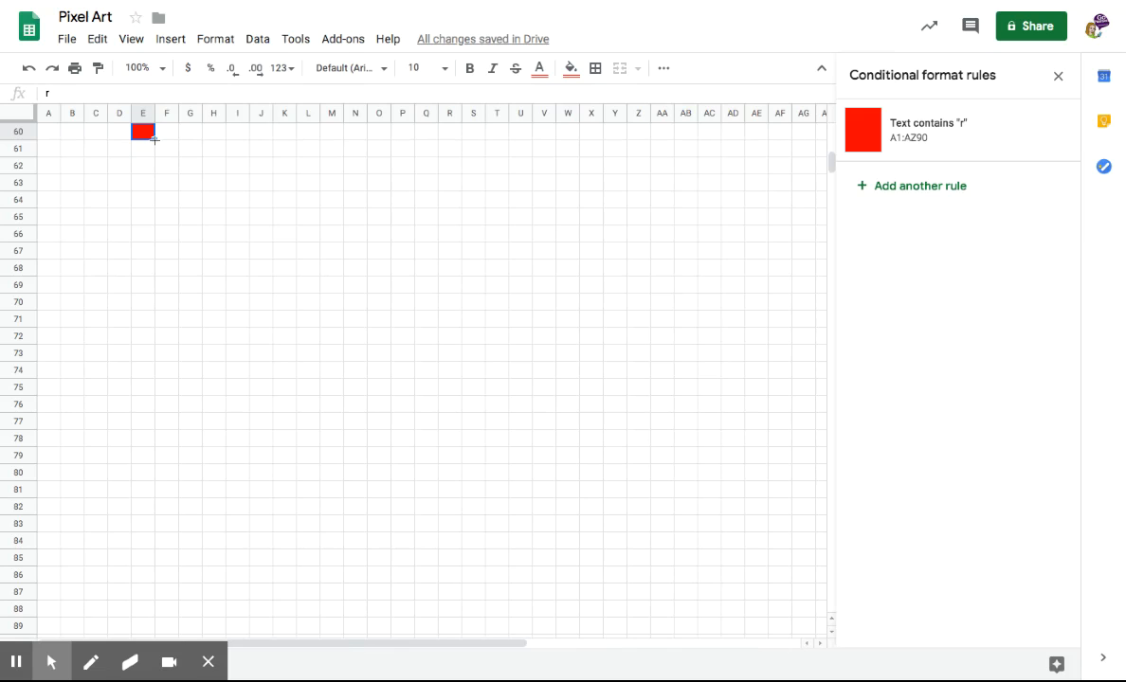
drag(154, 139, 156, 481)
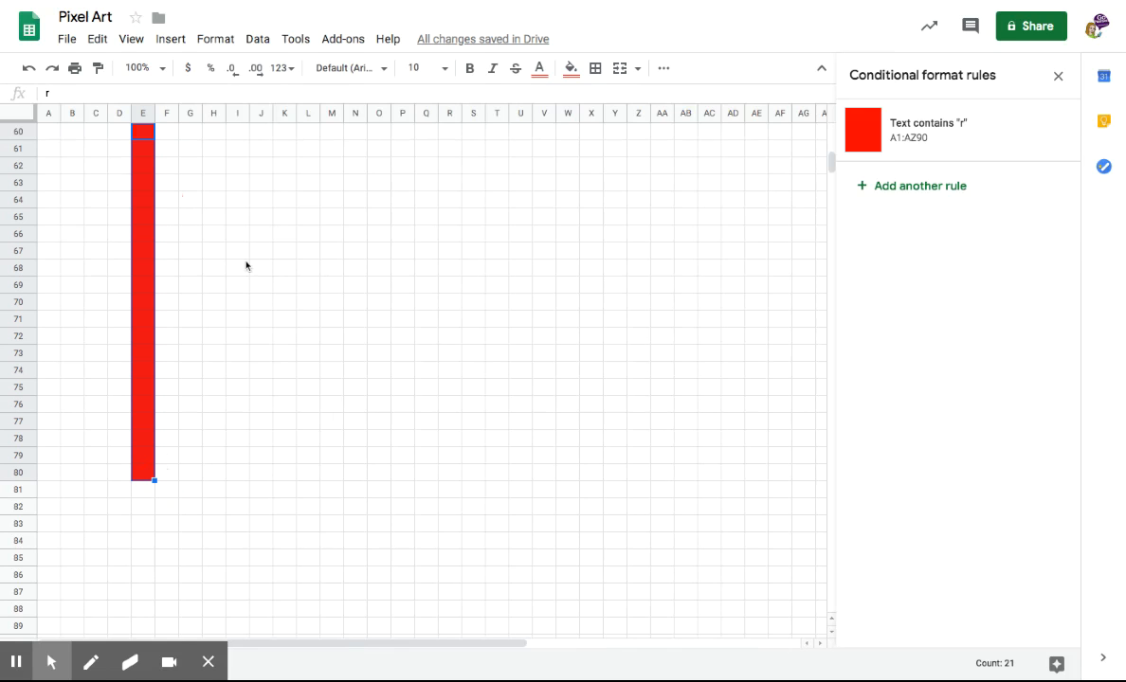
Step: Add another conditional format rule for A60:AL106 with the condition Text contains "b"
click(284, 183)
click(52, 135)
drag(51, 134, 941, 189)
click(941, 188)
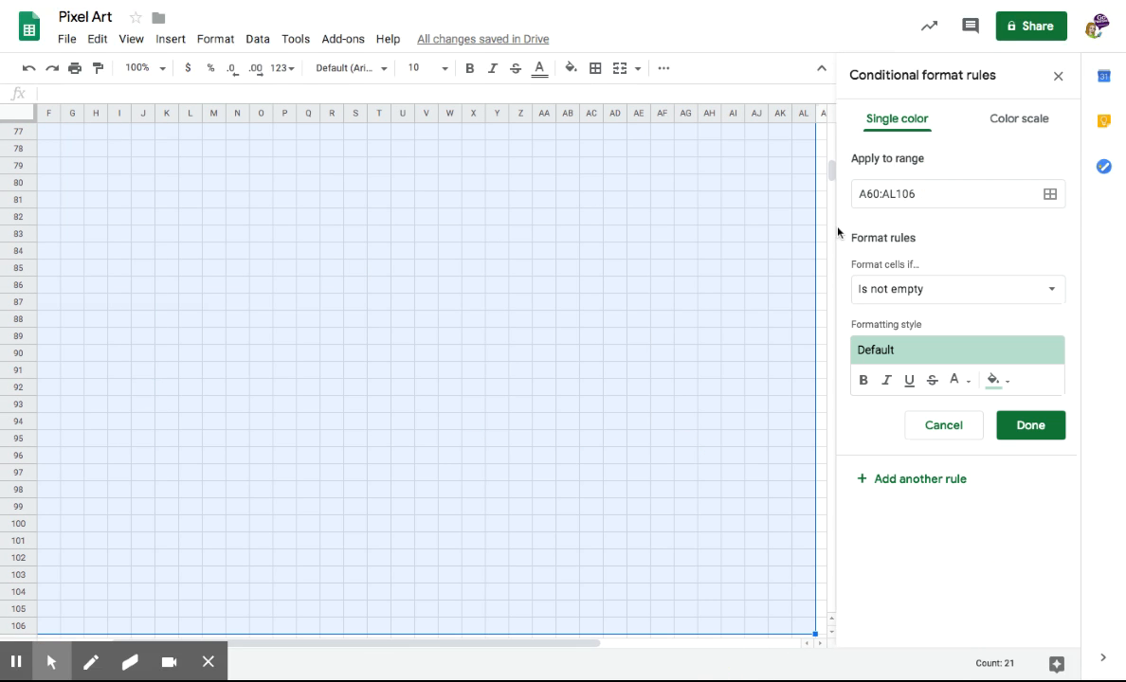
click(920, 292)
click(928, 318)
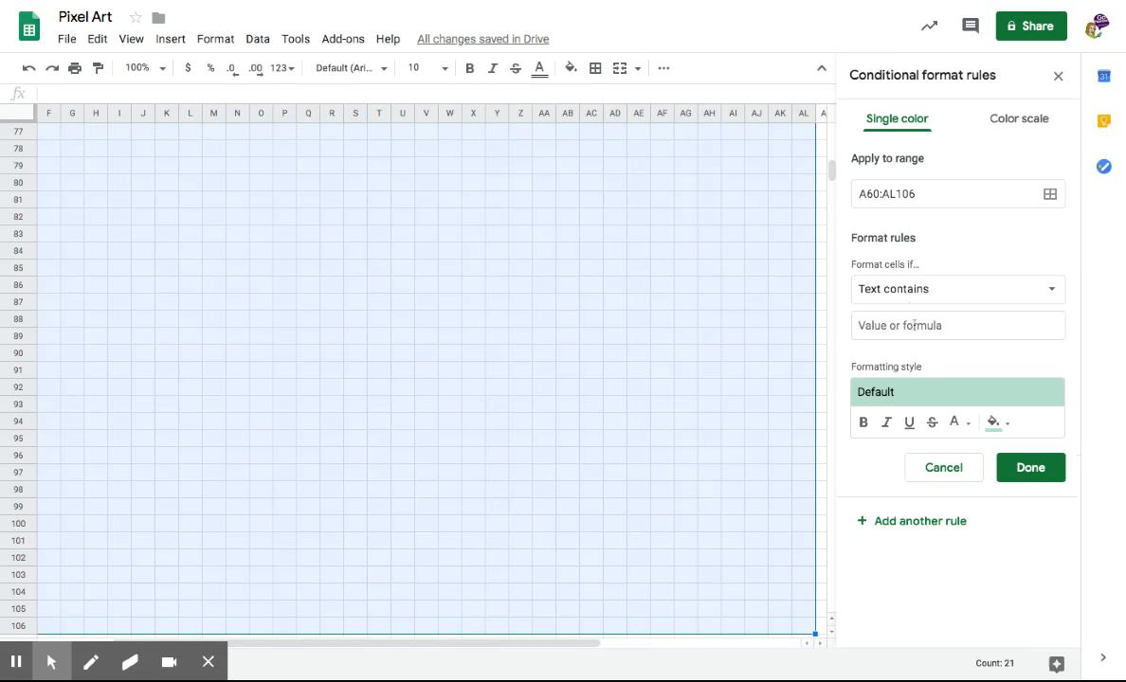
click(907, 325)
text(b)
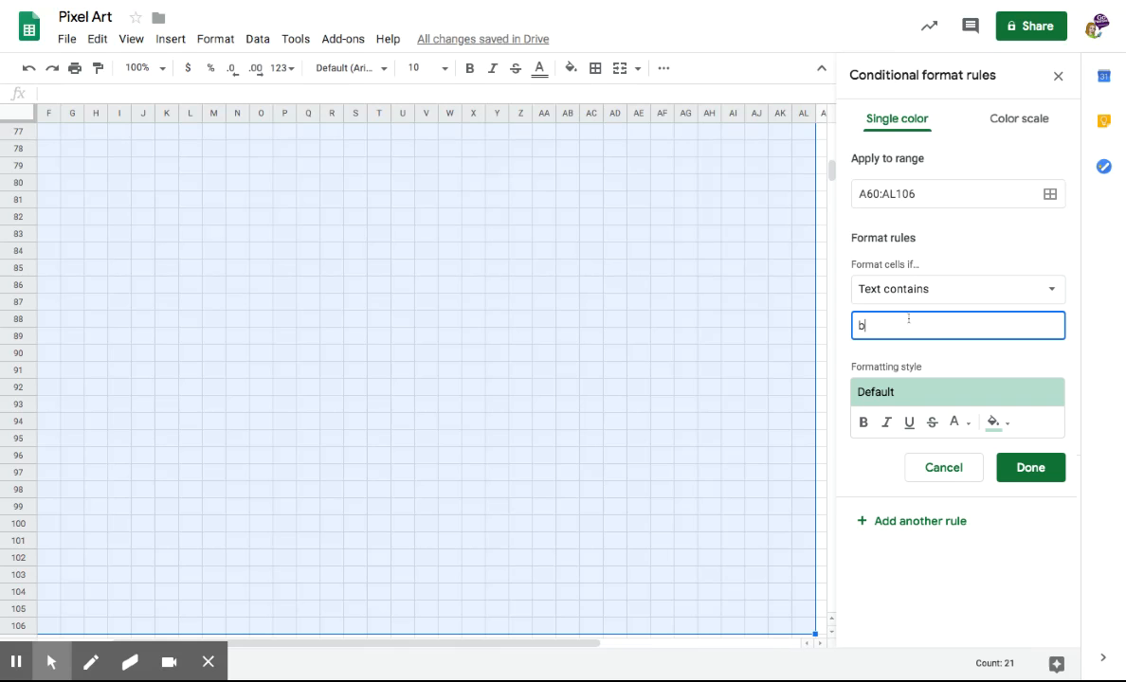
Step: Set both the fill colour and the text colour of the "b" rule to blue, and save the rule
click(1005, 432)
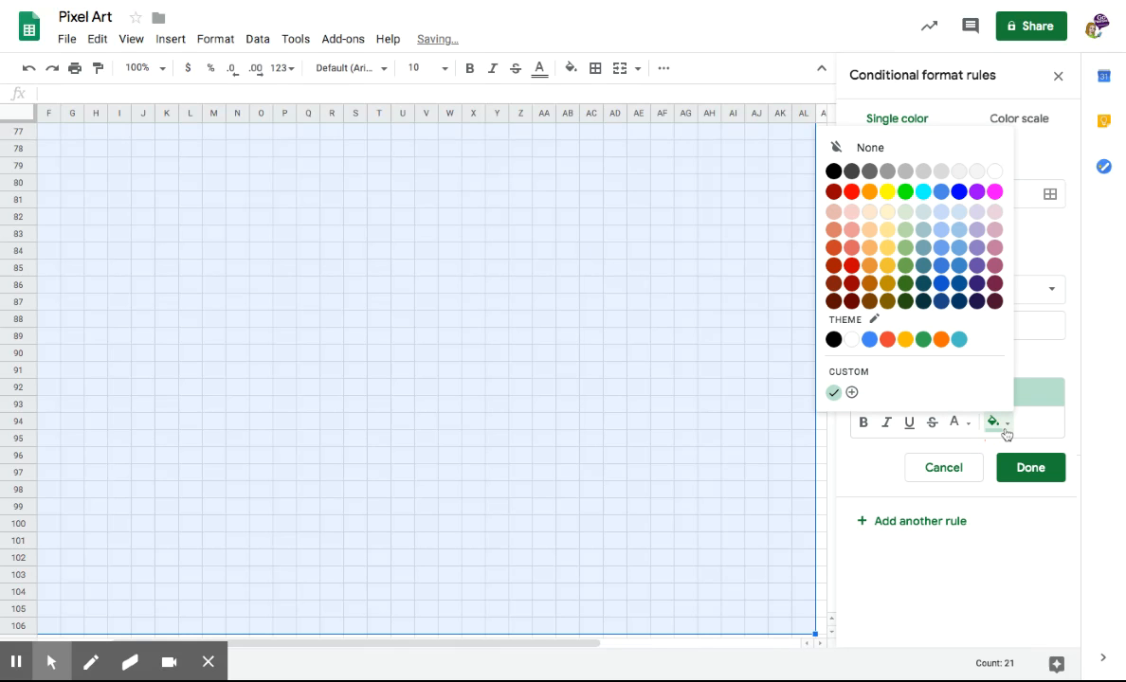
click(960, 192)
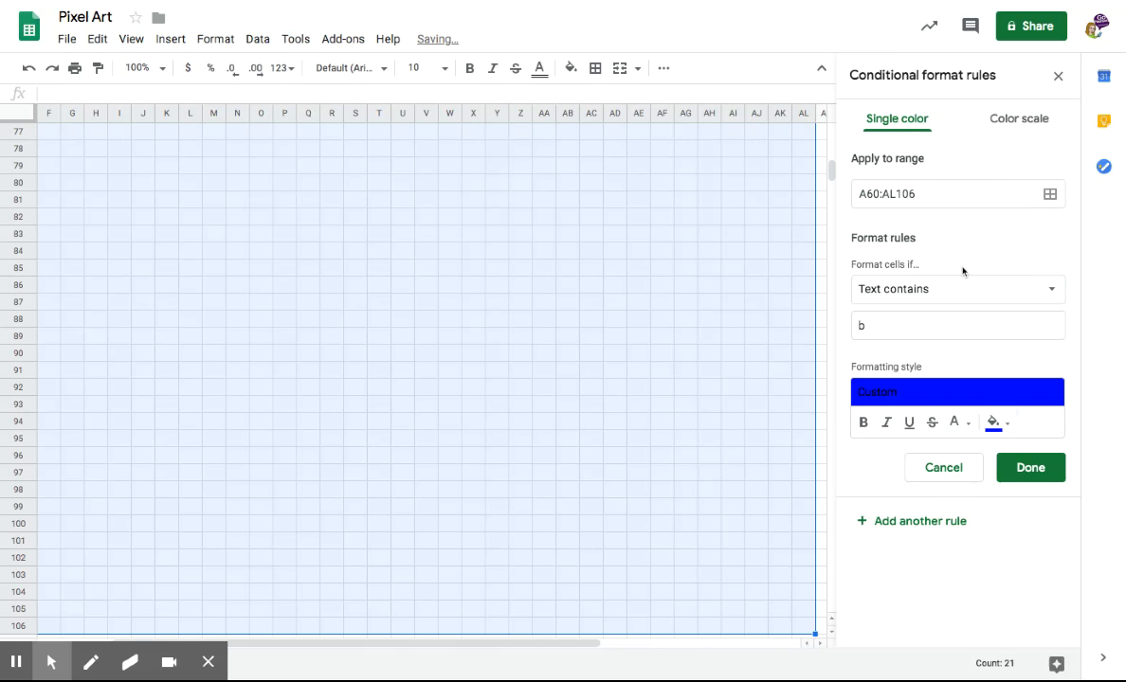
click(956, 423)
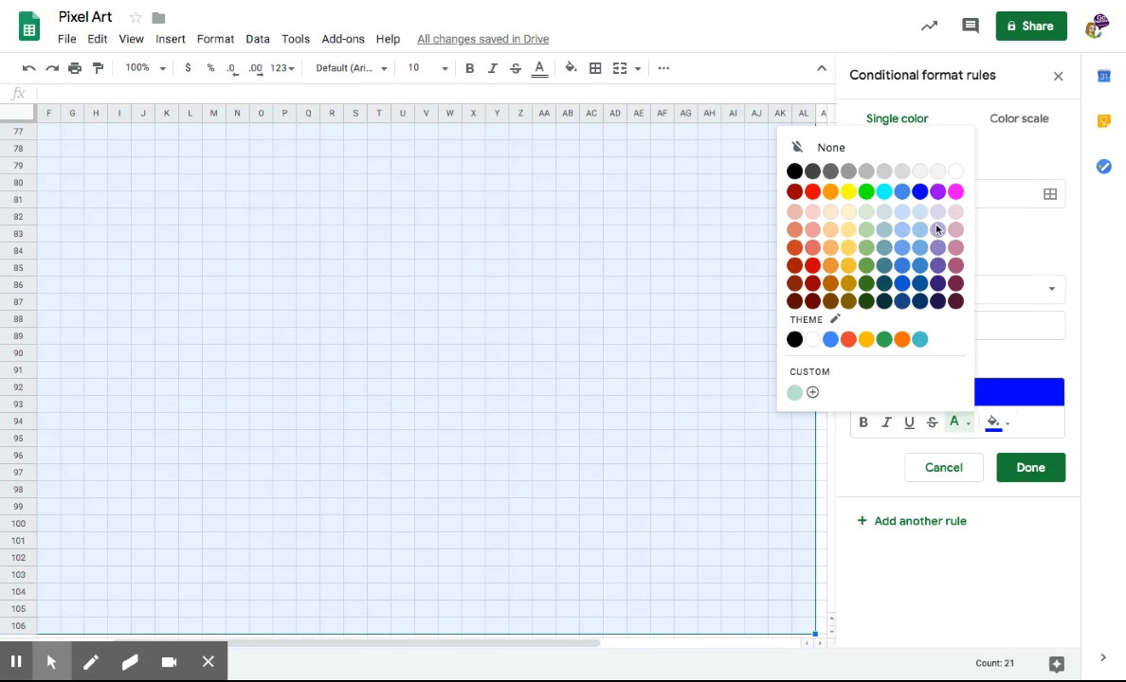
click(919, 192)
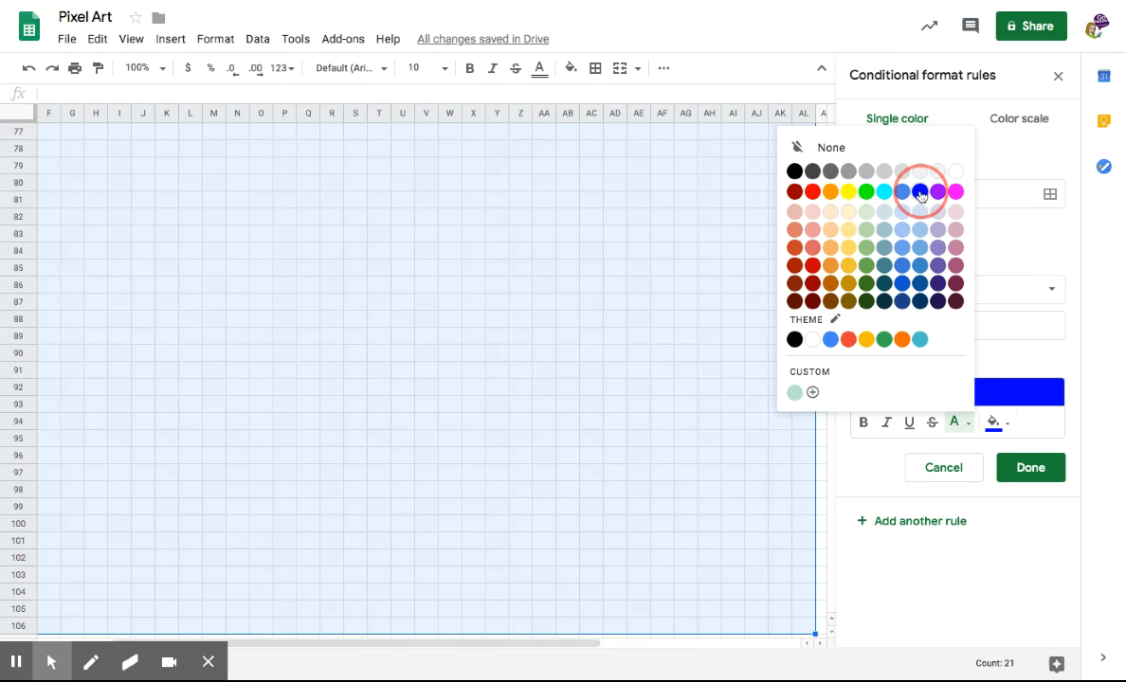
click(1021, 472)
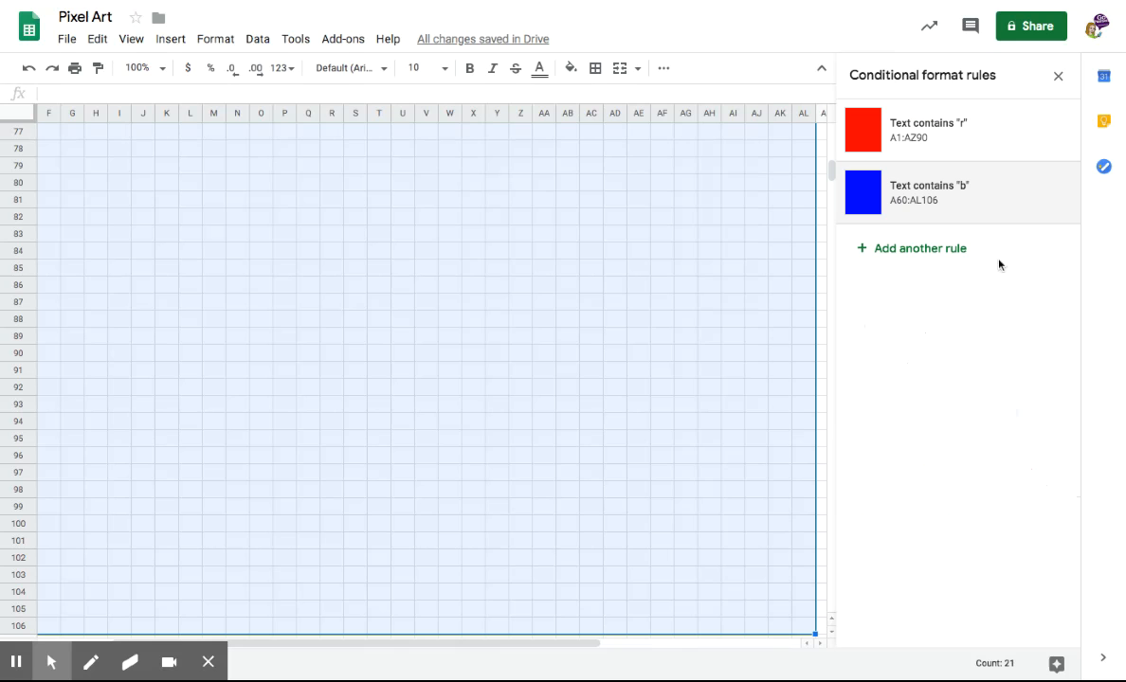
Step: Add another conditional format rule for A60:AL106 with the condition Text contains "g"
click(953, 251)
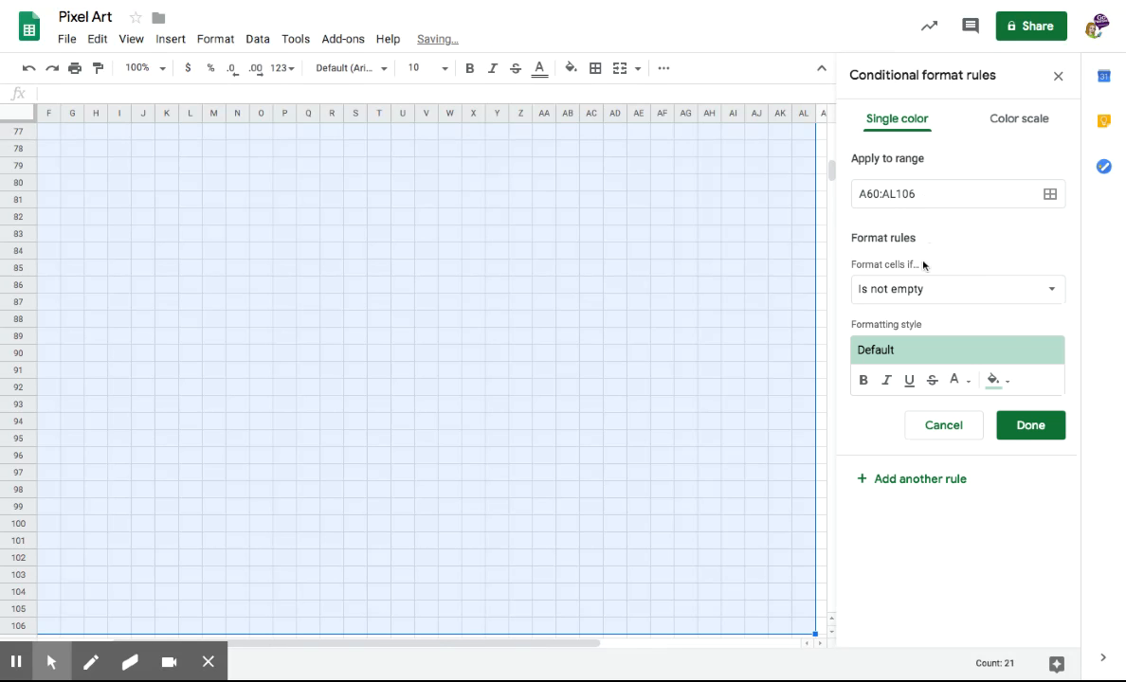
click(930, 299)
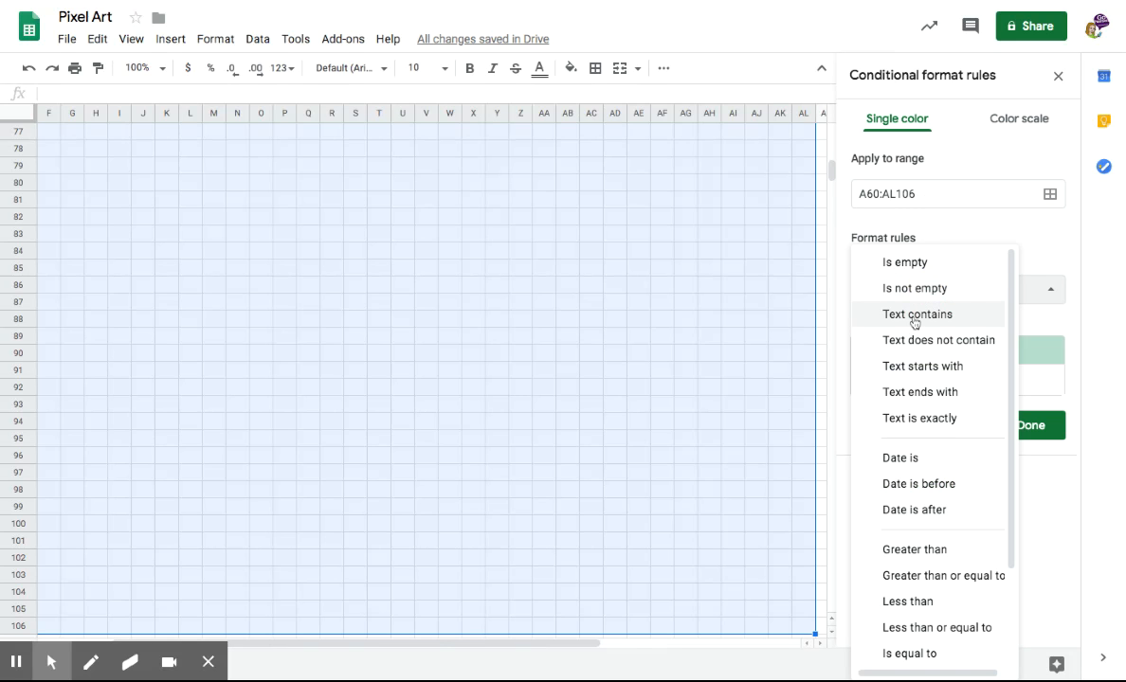
click(913, 318)
click(911, 325)
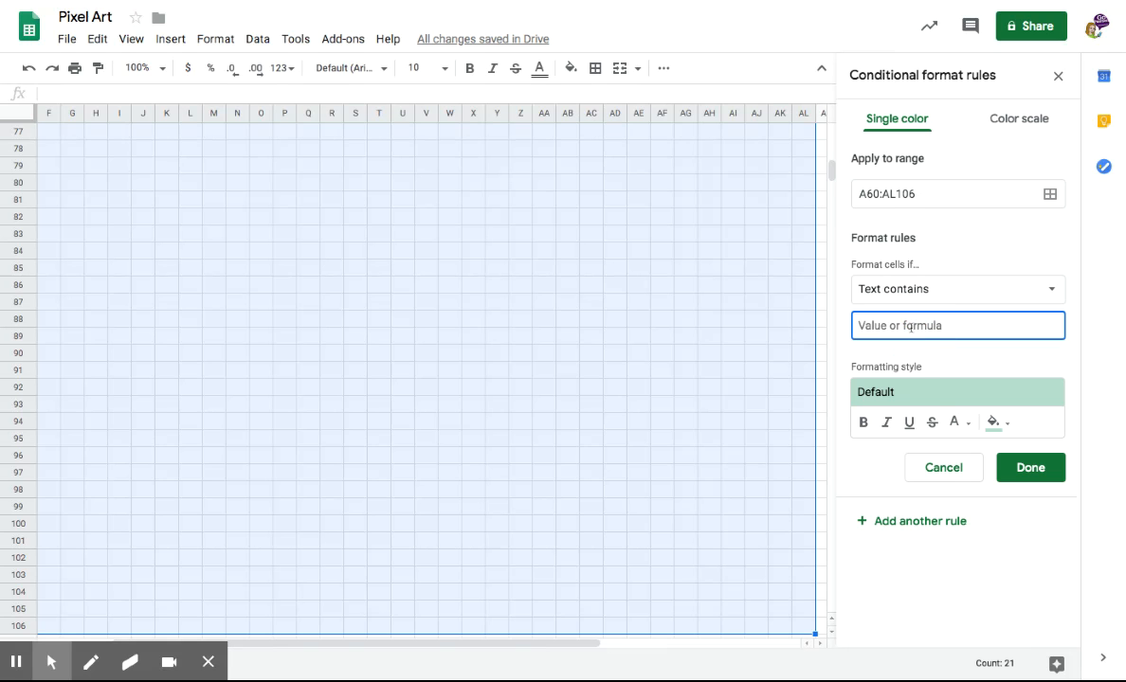
text(g)
Step: Set both the fill colour and the text colour of the "g" rule to green, and save the rule
click(1000, 423)
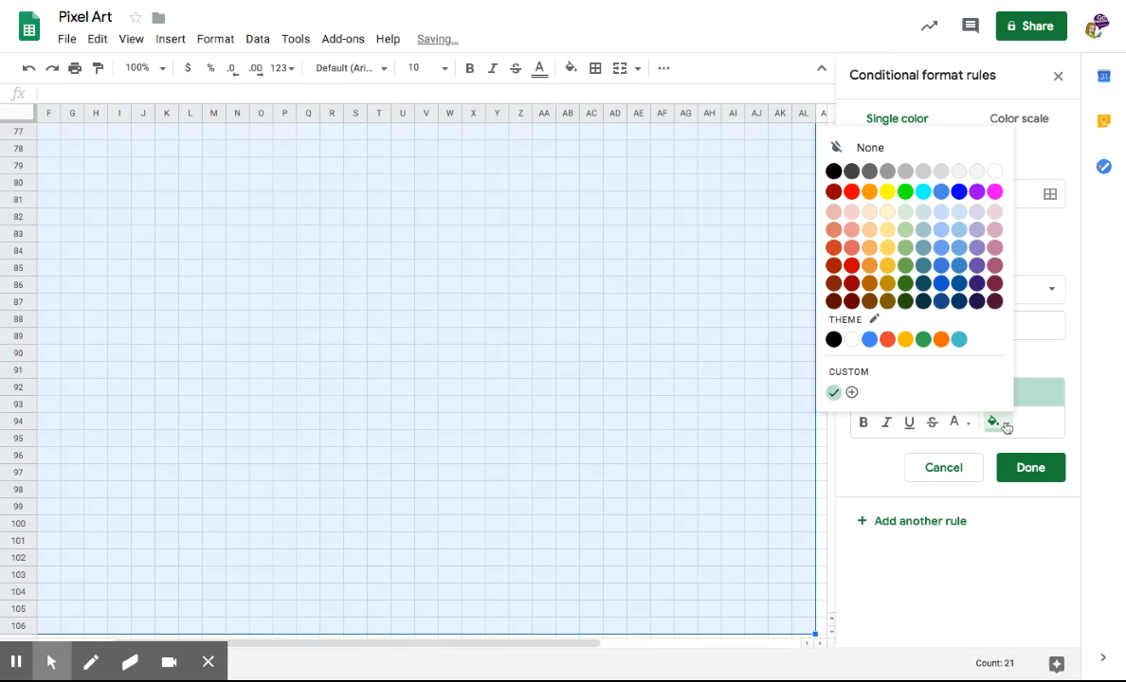
click(905, 191)
click(958, 424)
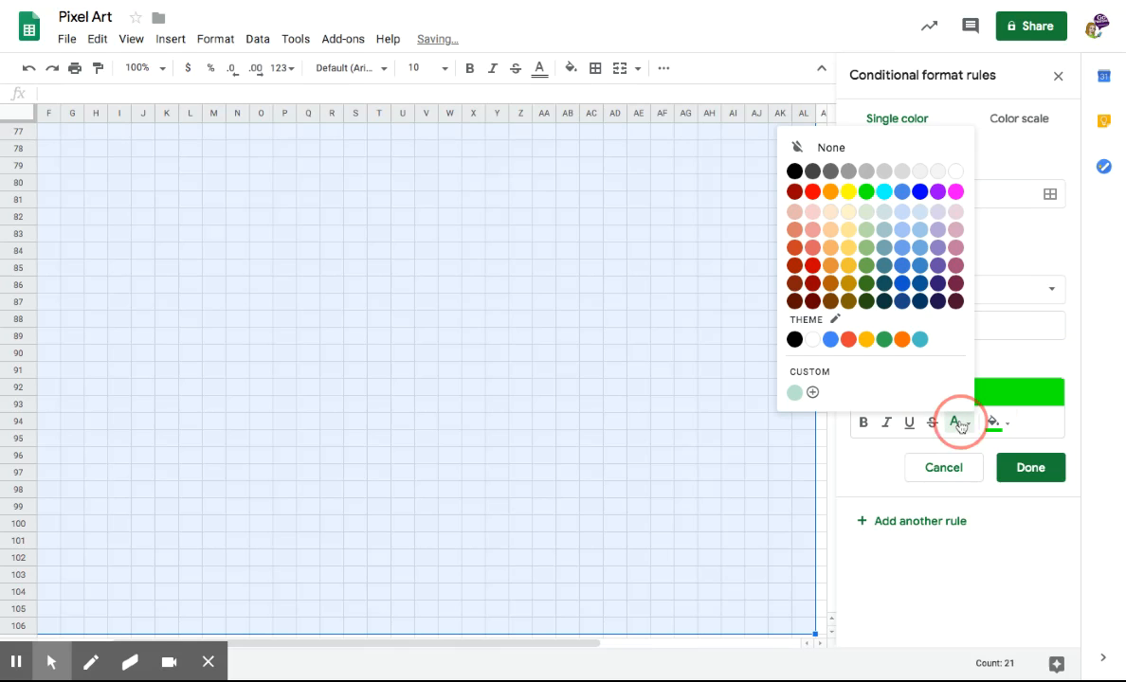
click(867, 192)
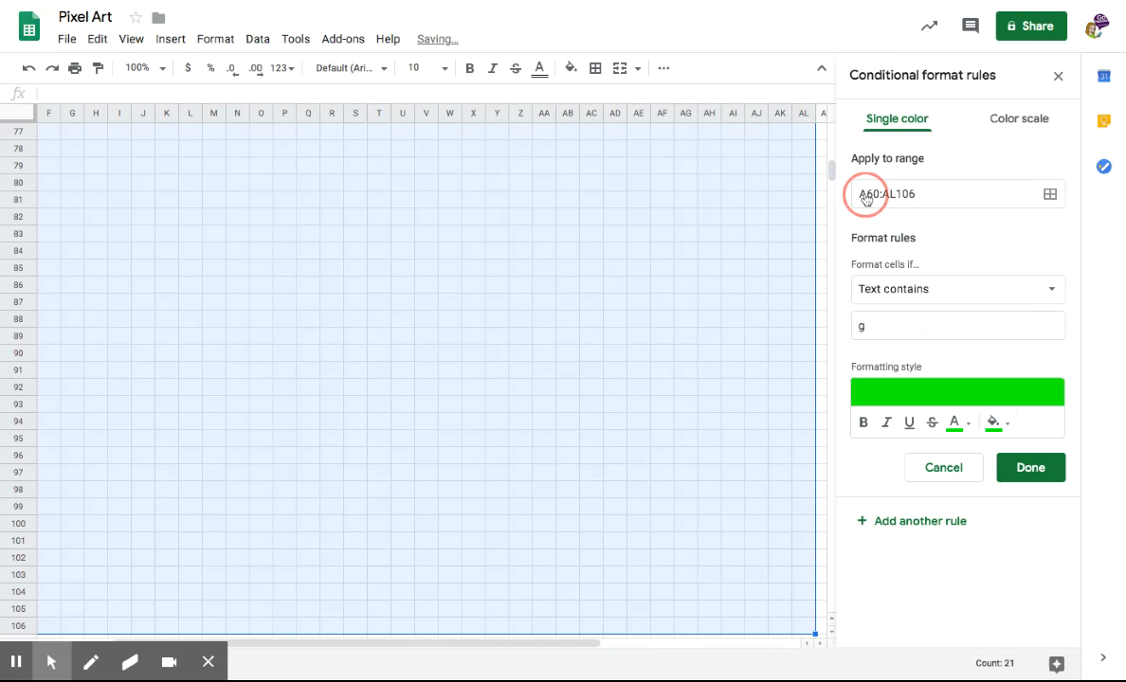
click(1029, 469)
Step: Enter "r" in cell B1, "b" in C1 and "g" in D1 to test the colour rules in the first row
click(403, 558)
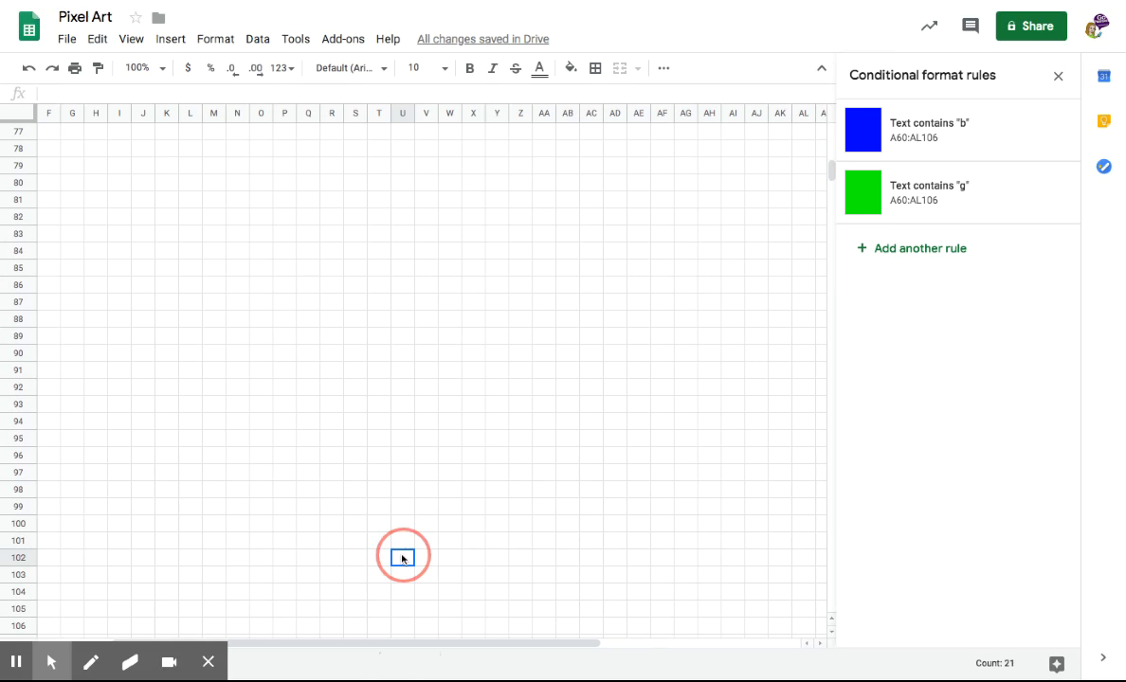
drag(492, 644, 414, 644)
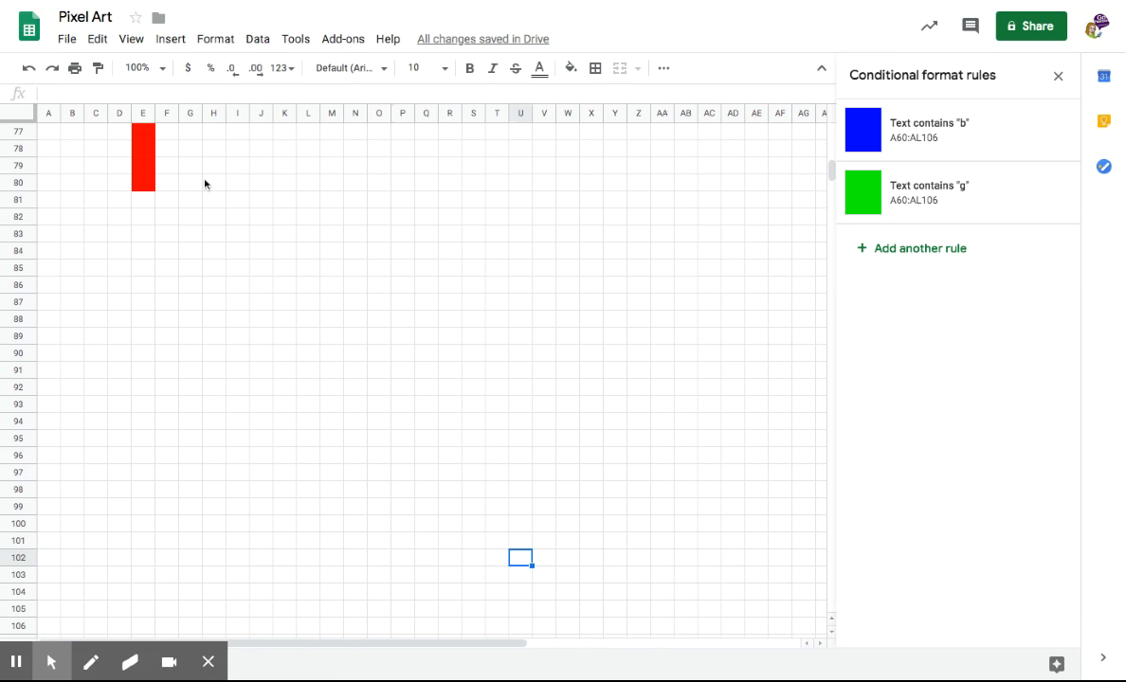
scroll(427, 232, up, 10)
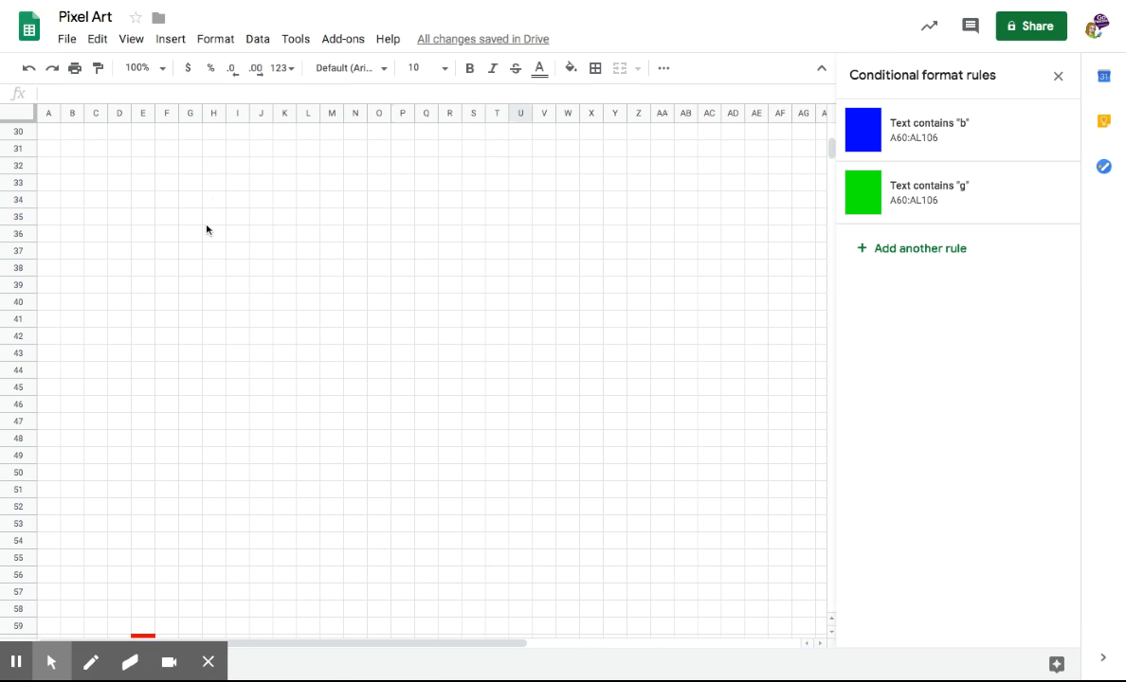
scroll(207, 230, up, 6)
click(73, 131)
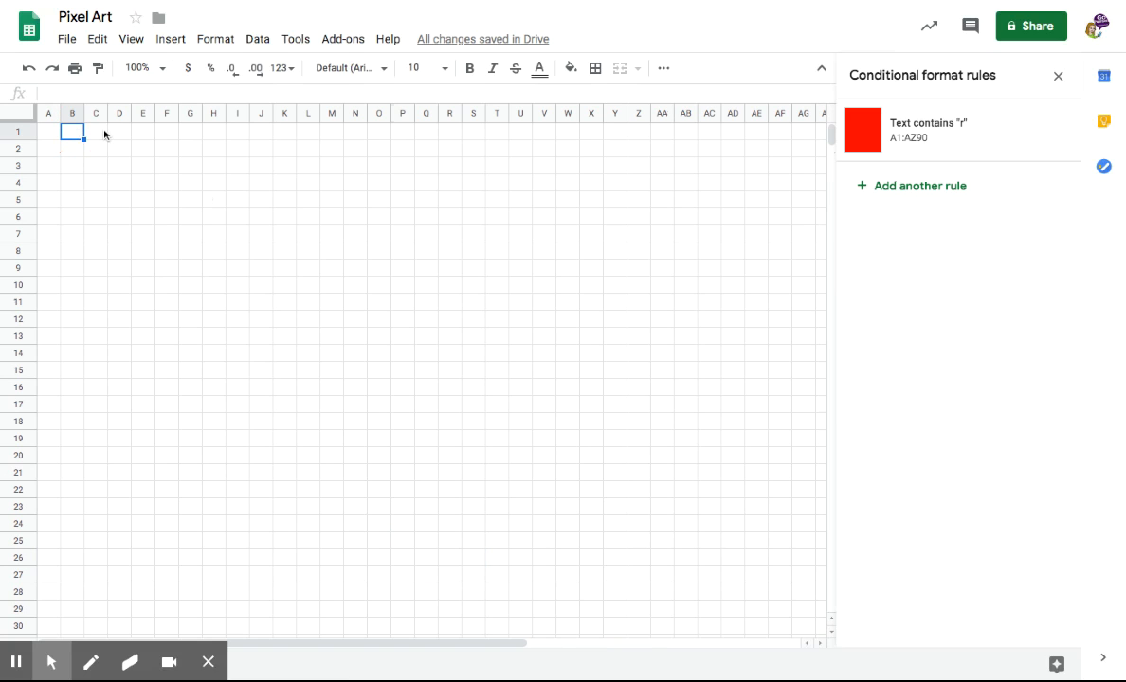
text(r)
click(104, 133)
text(b)
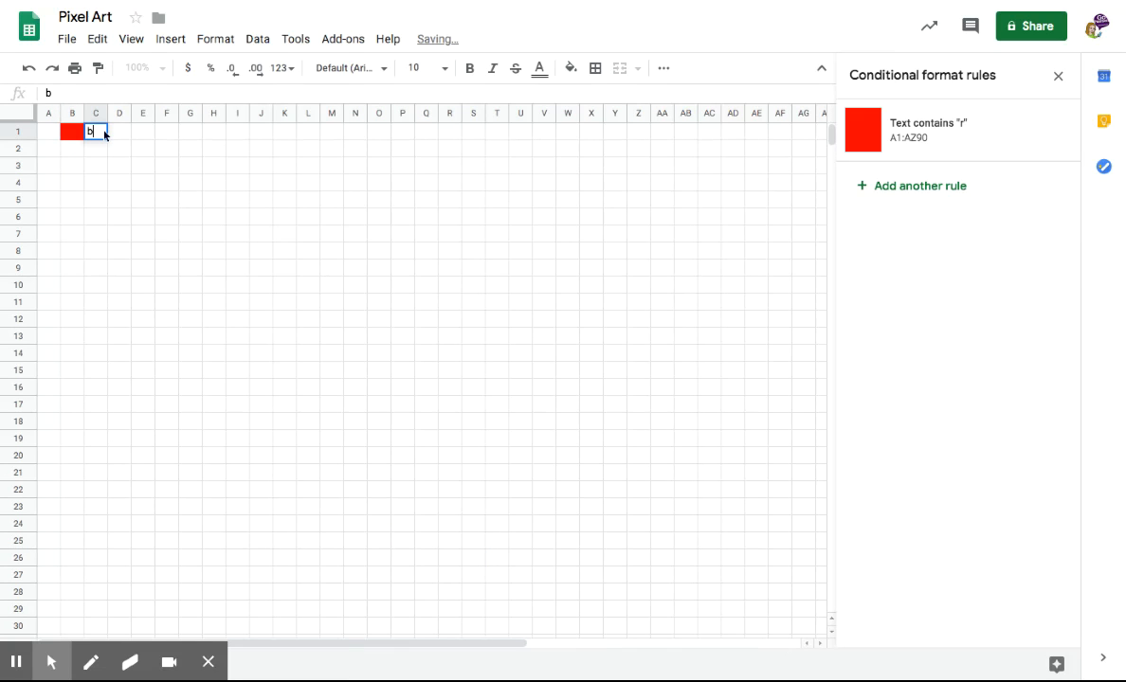
key(Tab)
text(g)
key(Return)
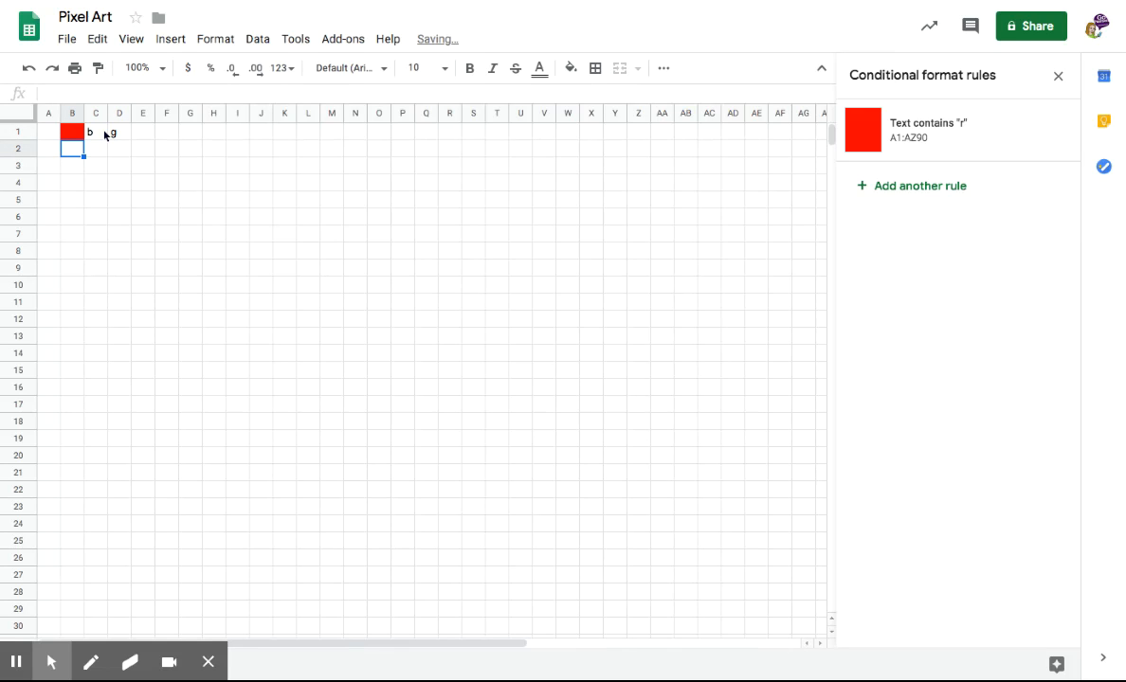
Step: Enter "r" in cell H66, "g" in I66 and "b" in J66 to test the rules within their range
scroll(518, 262, down, 3)
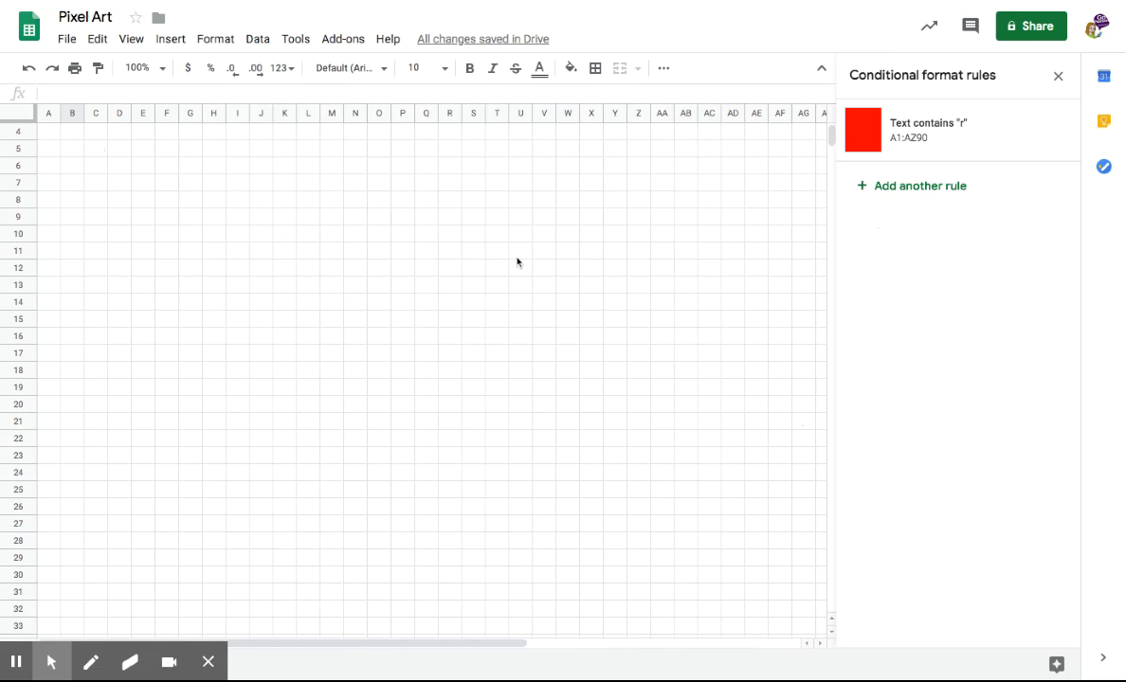
scroll(518, 261, down, 10)
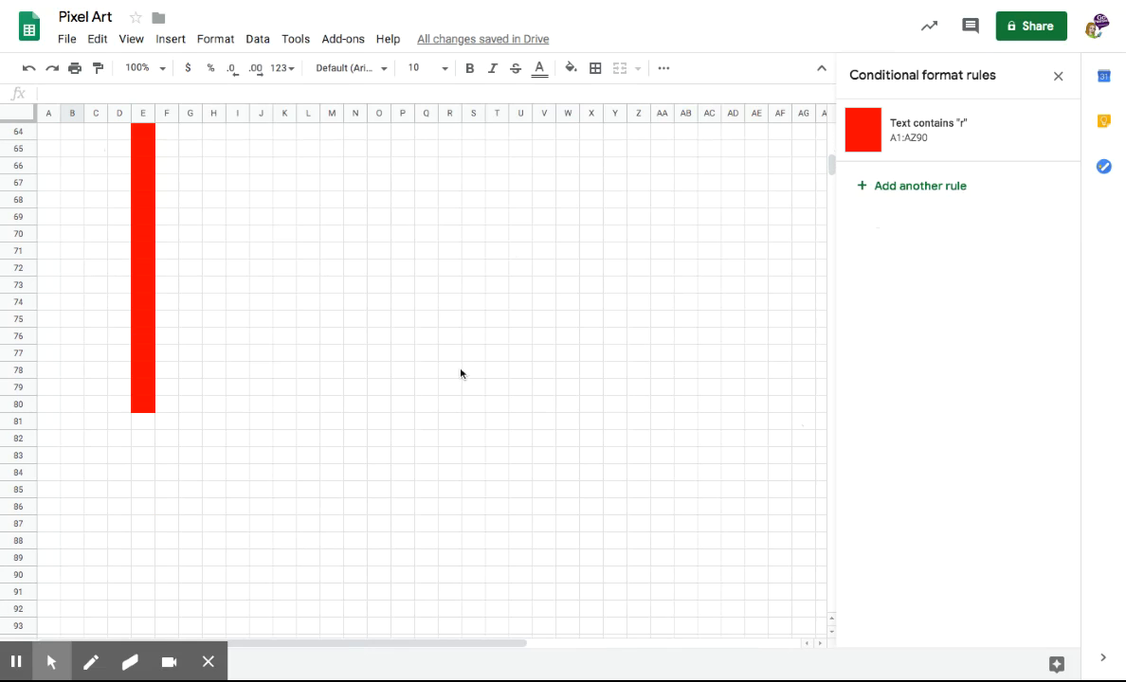
click(144, 183)
click(215, 166)
text(r)
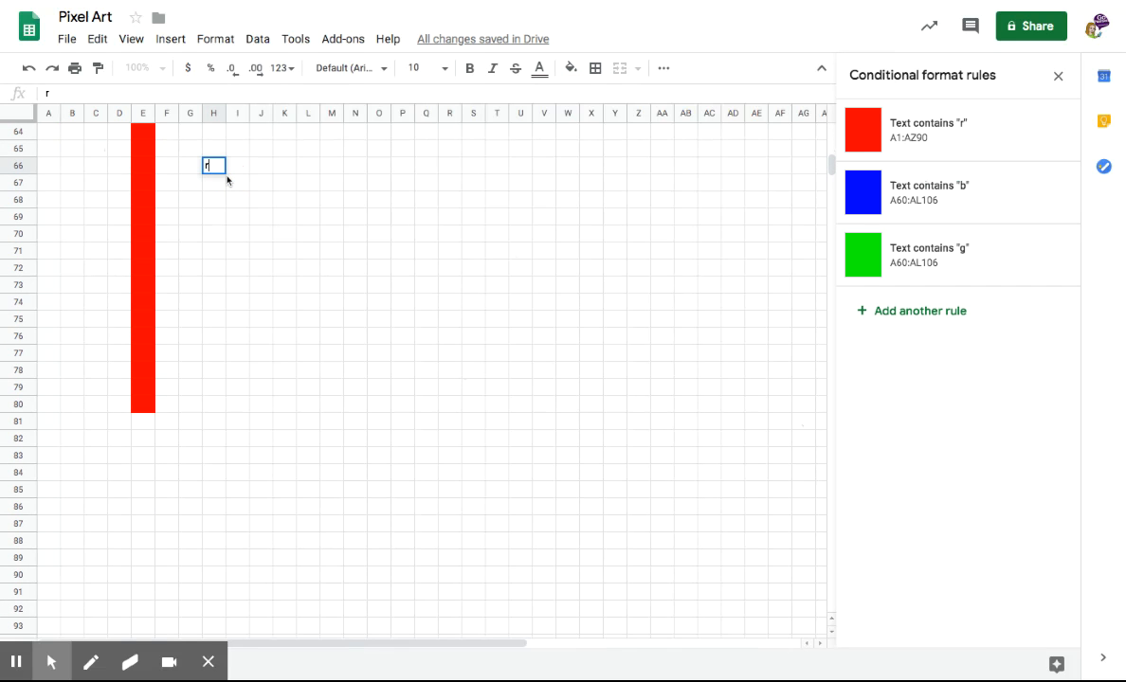
key(Tab)
text(g)
key(Tab)
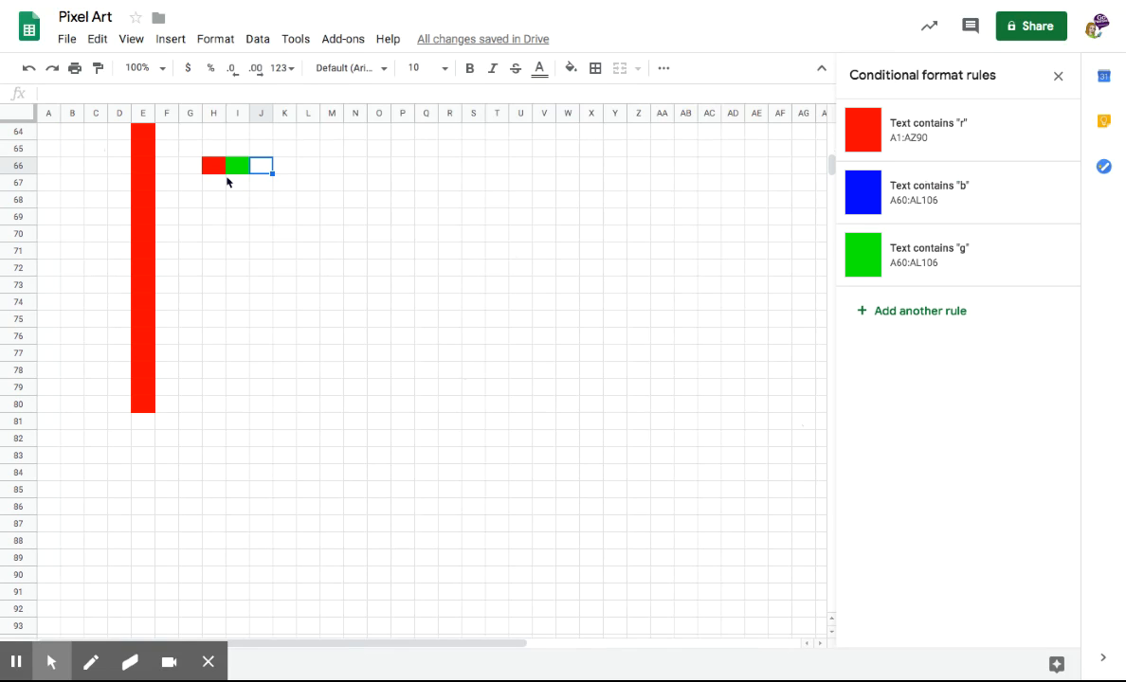
text(b)
key(Tab)
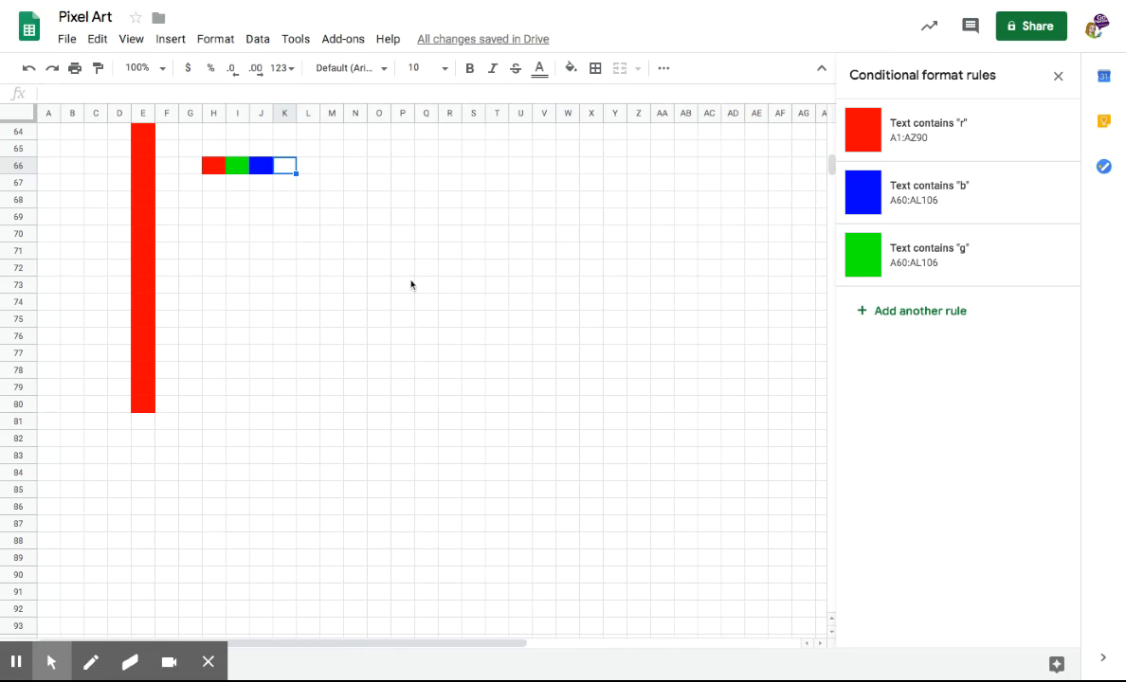
Step: Add a conditional format rule for A1:AH44 using the Text contains condition
scroll(410, 285, up, 15)
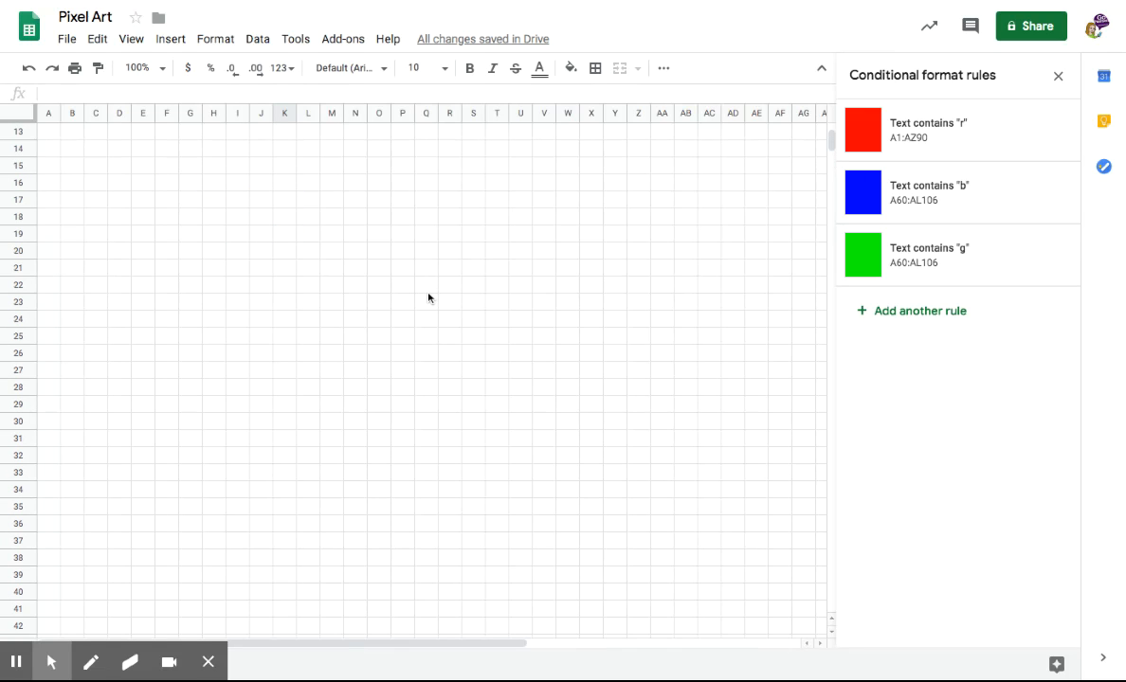
scroll(427, 298, up, 4)
drag(48, 132, 778, 630)
click(958, 188)
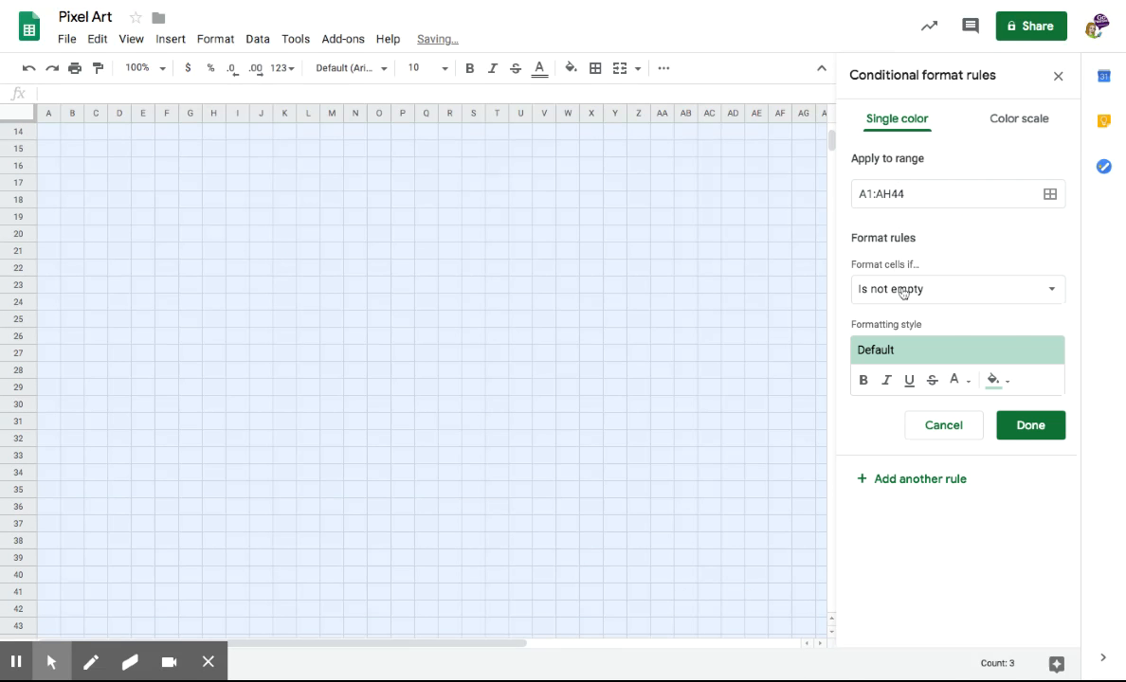
click(872, 290)
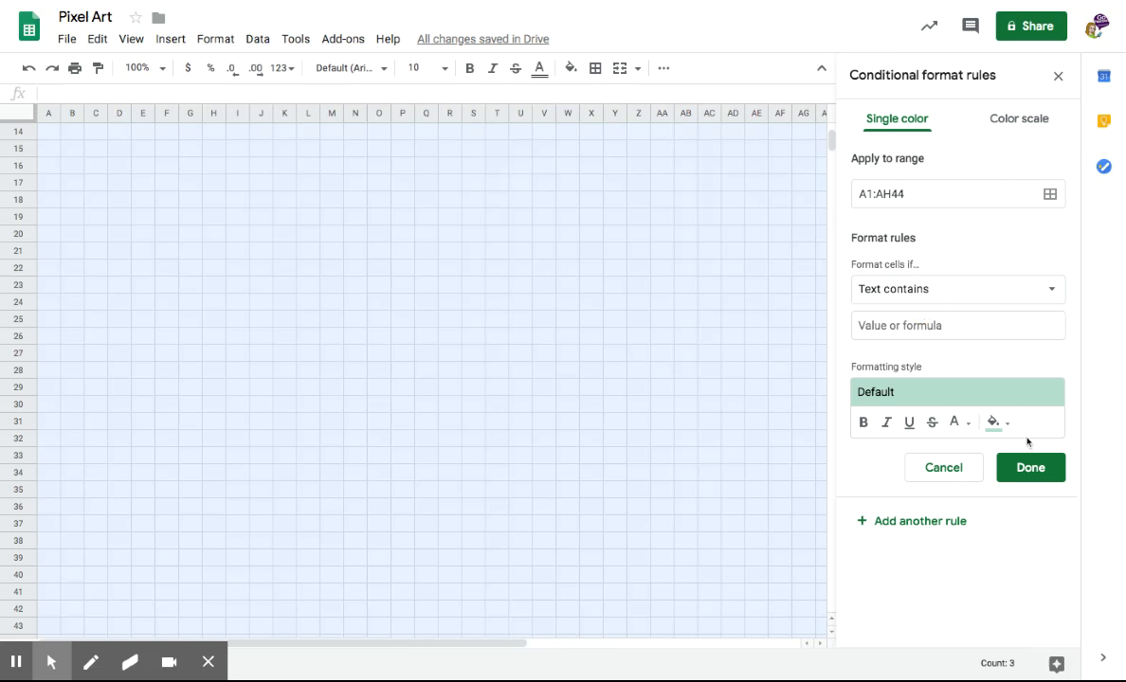
Step: Set the new rule's fill and text colours to purple, enter "p" as the text to match, and save the rule
click(998, 423)
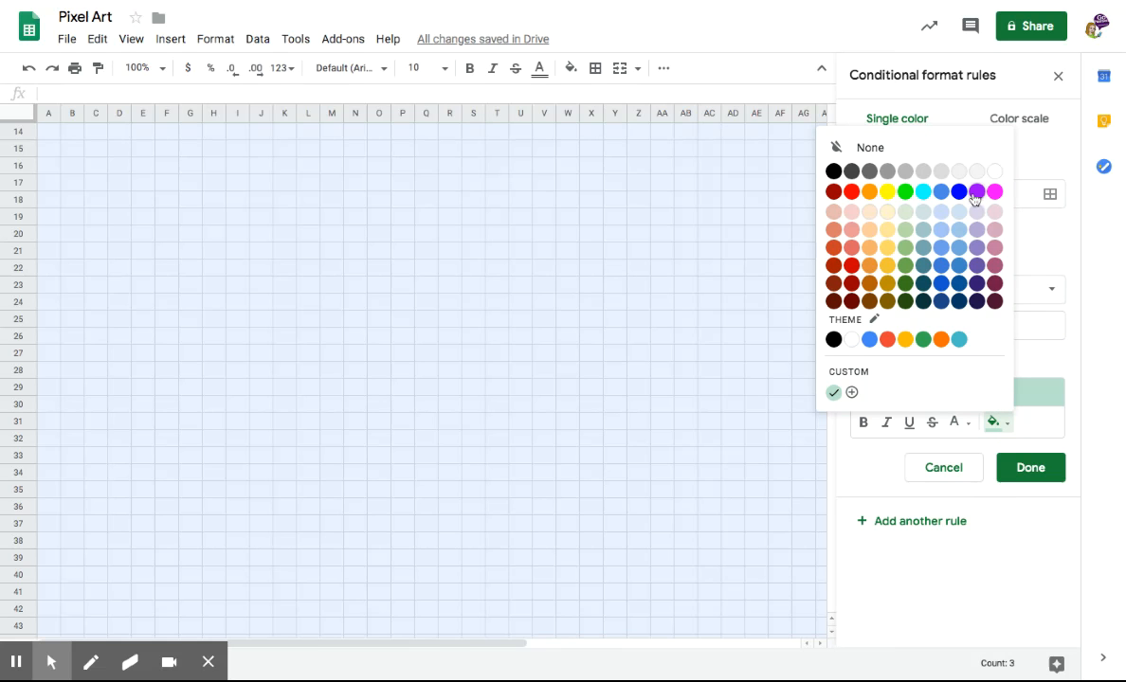
click(977, 192)
click(963, 429)
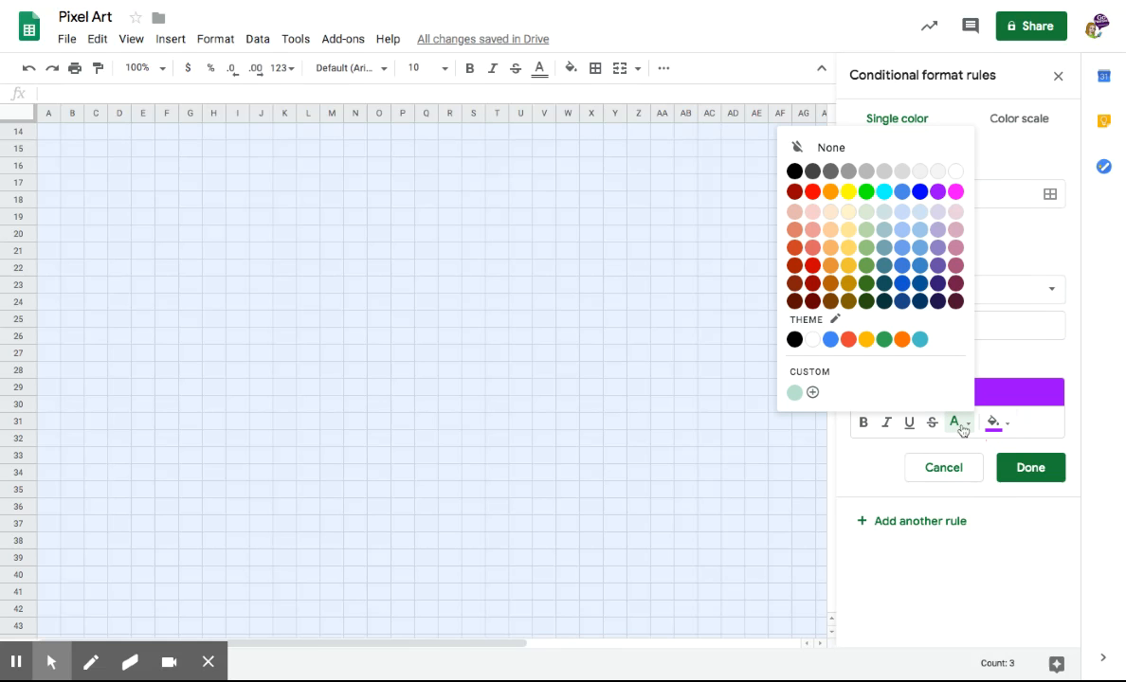
click(937, 193)
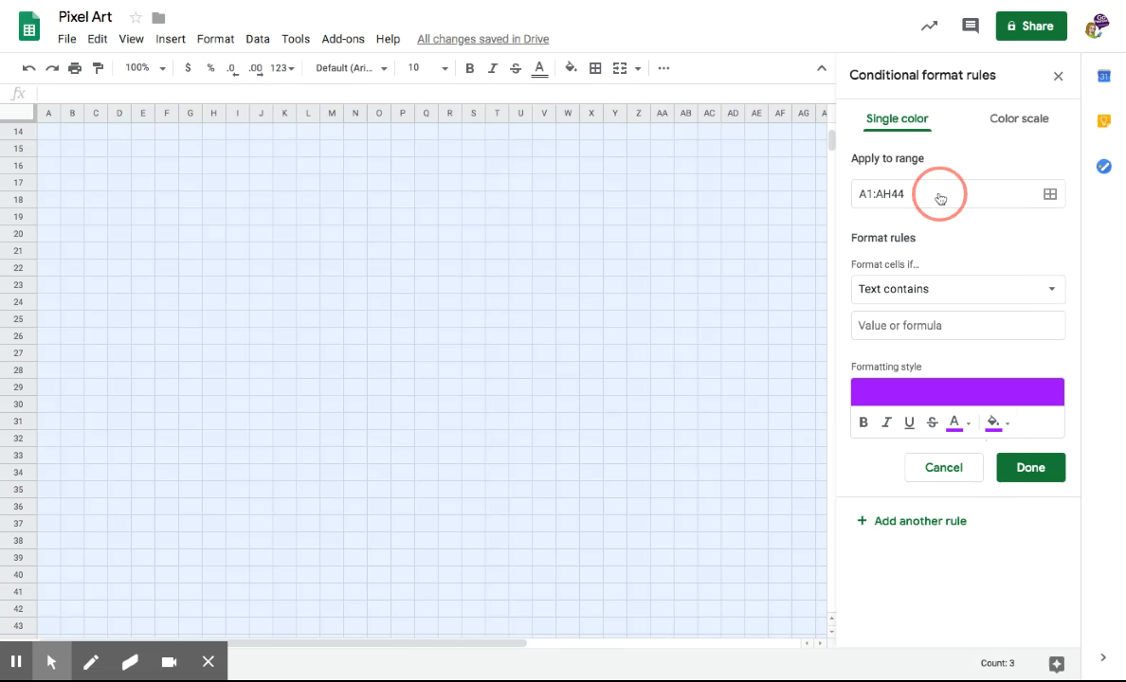
click(880, 322)
text(p)
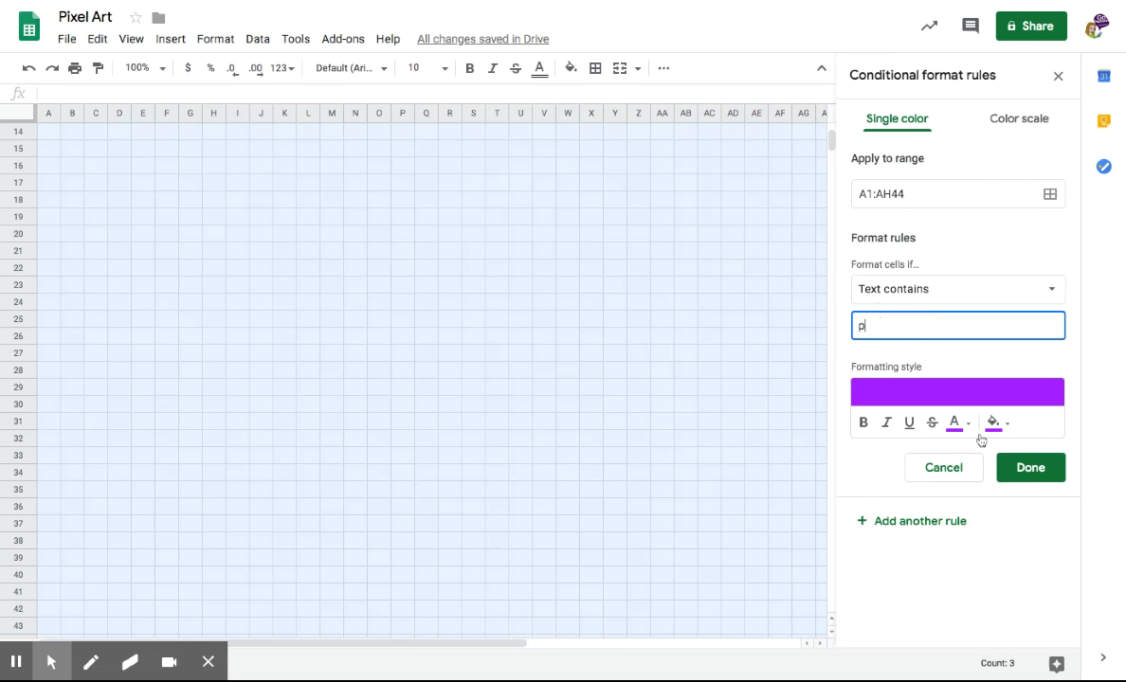
click(1029, 467)
Step: Enter "p" in cell C15 and fill it down the column to C35
click(105, 151)
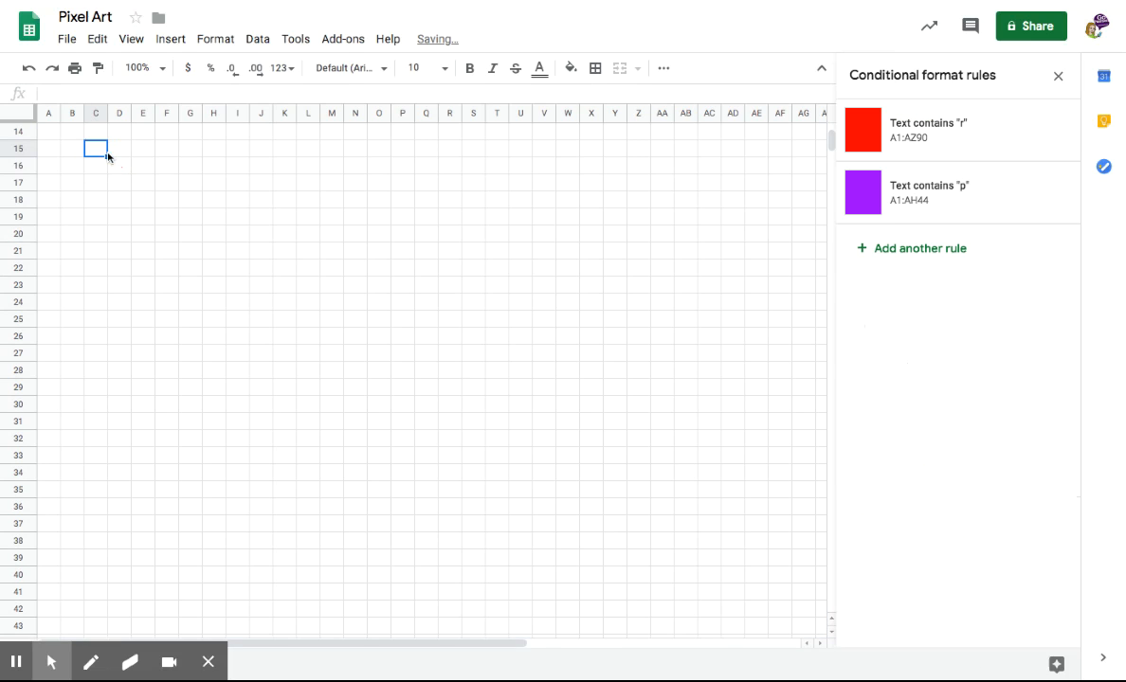
text(p)
key(Return)
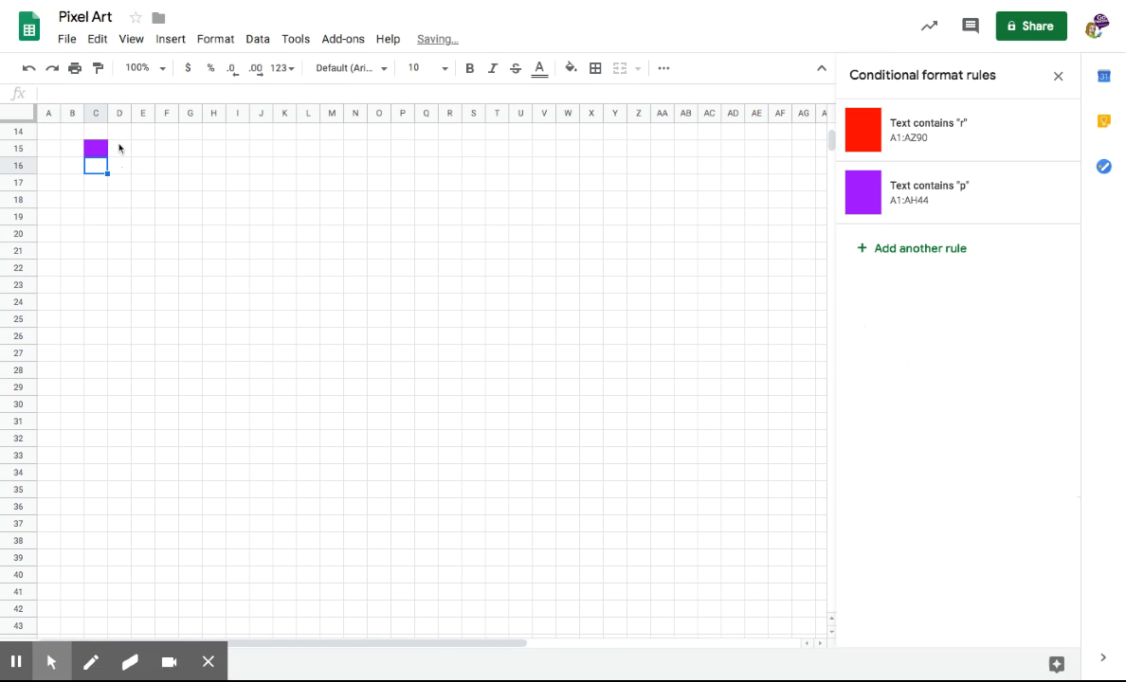
click(91, 148)
drag(107, 157, 142, 491)
click(237, 370)
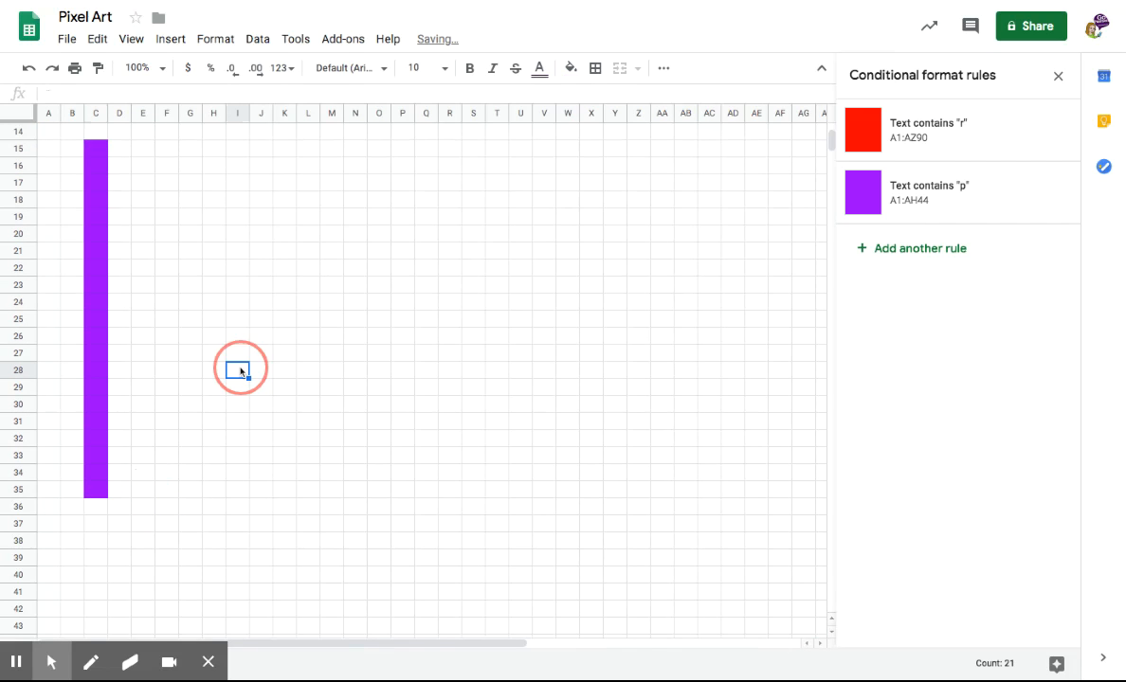